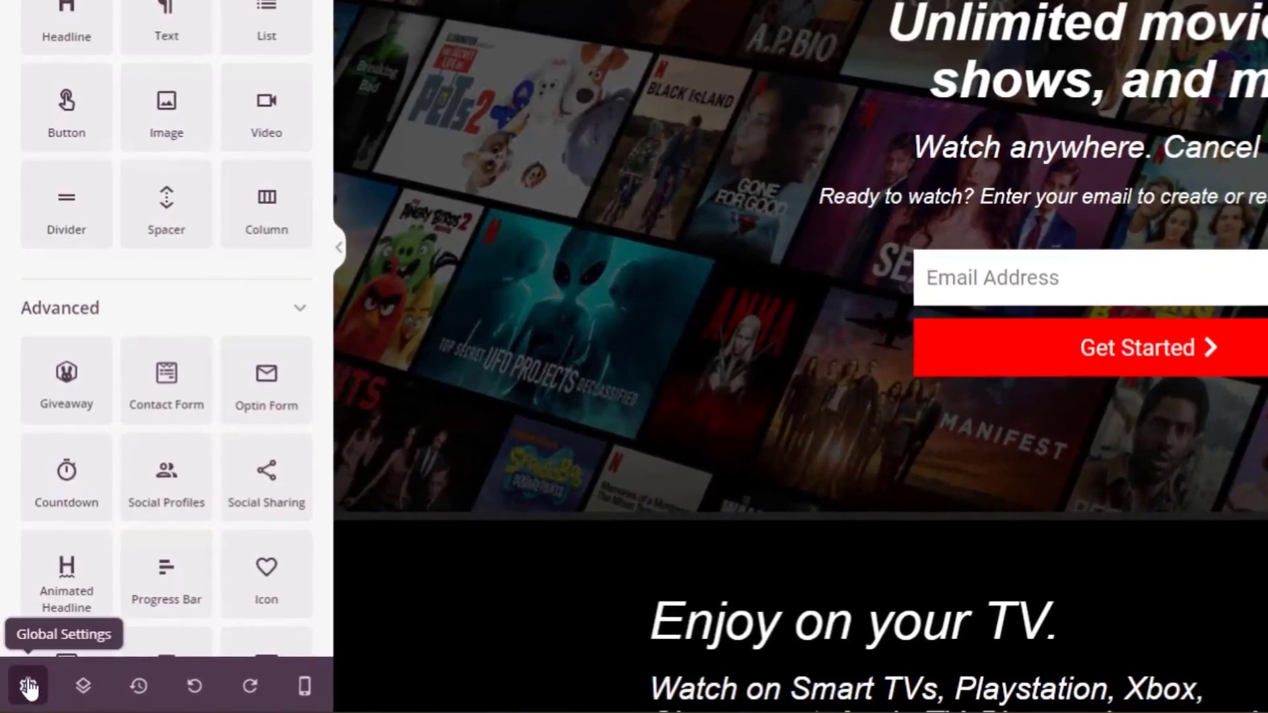
# Step: Expand Global Settings > Fonts and view the header font-weight options
pyautogui.click(28, 686)
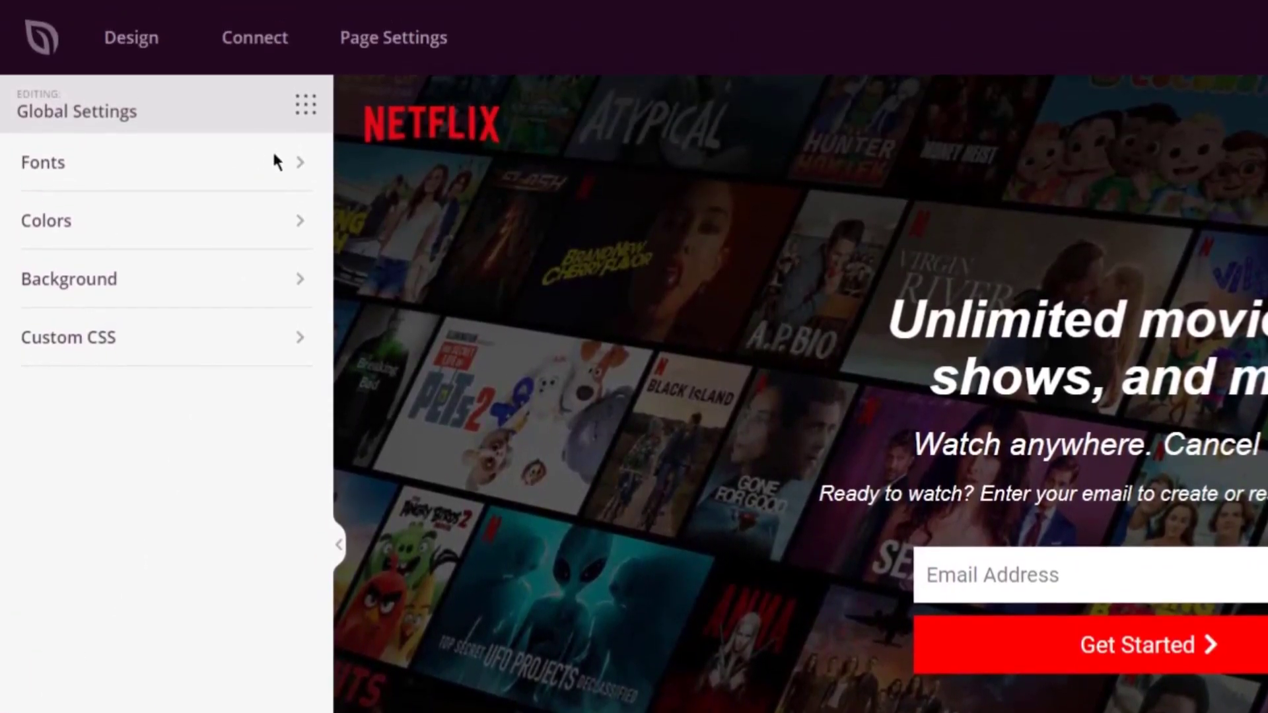
pyautogui.click(301, 160)
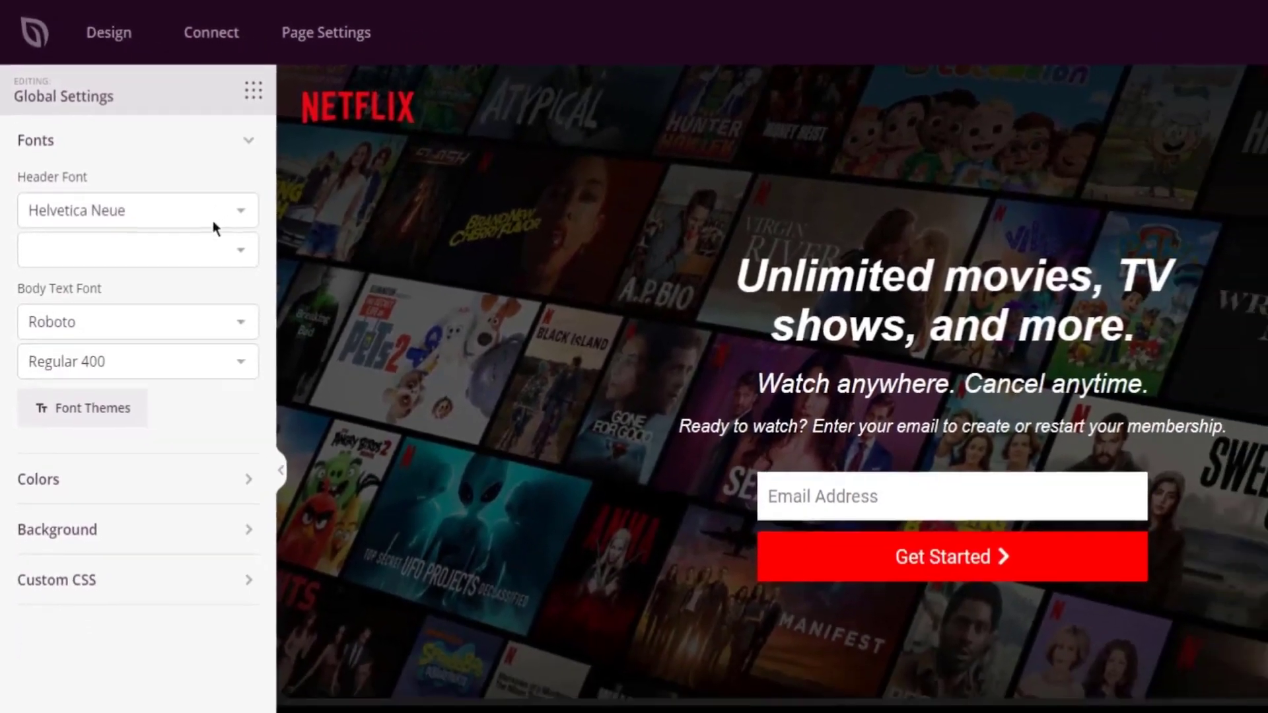
pyautogui.click(239, 250)
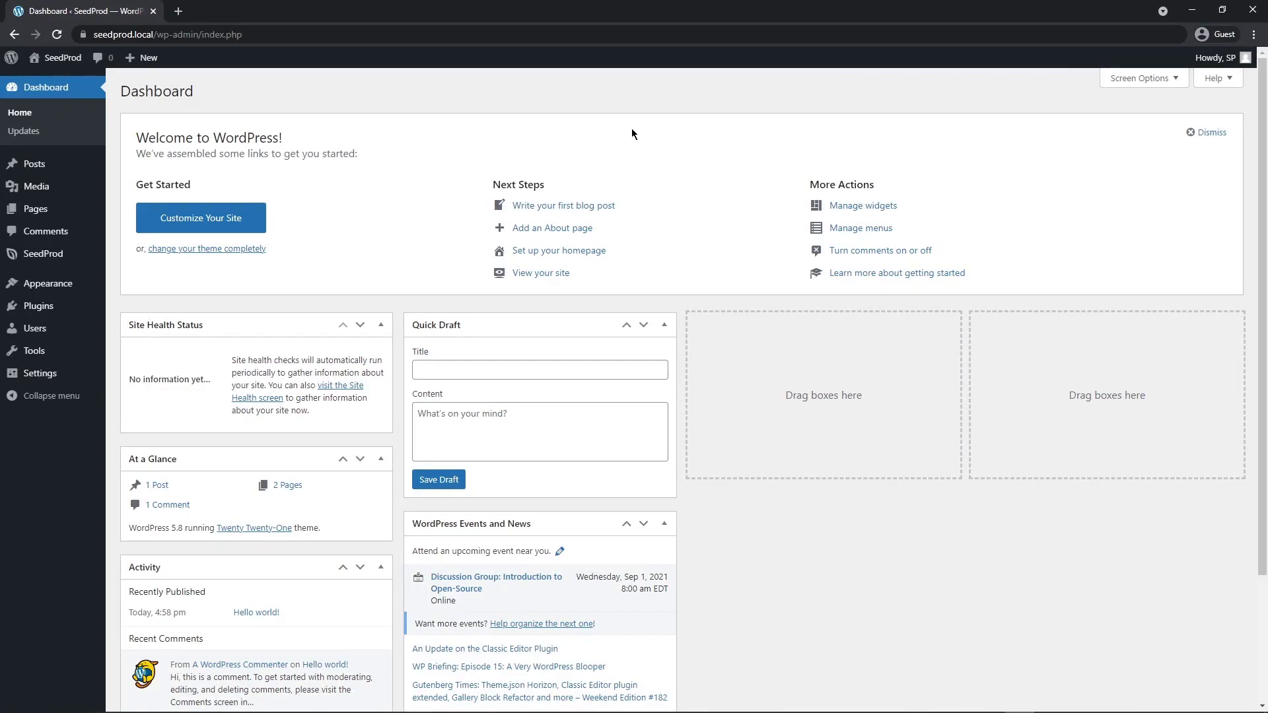
# Step: Go to the SeedProd Pages list and scroll down to the Netflix landing page
pyautogui.moveTo(39, 257)
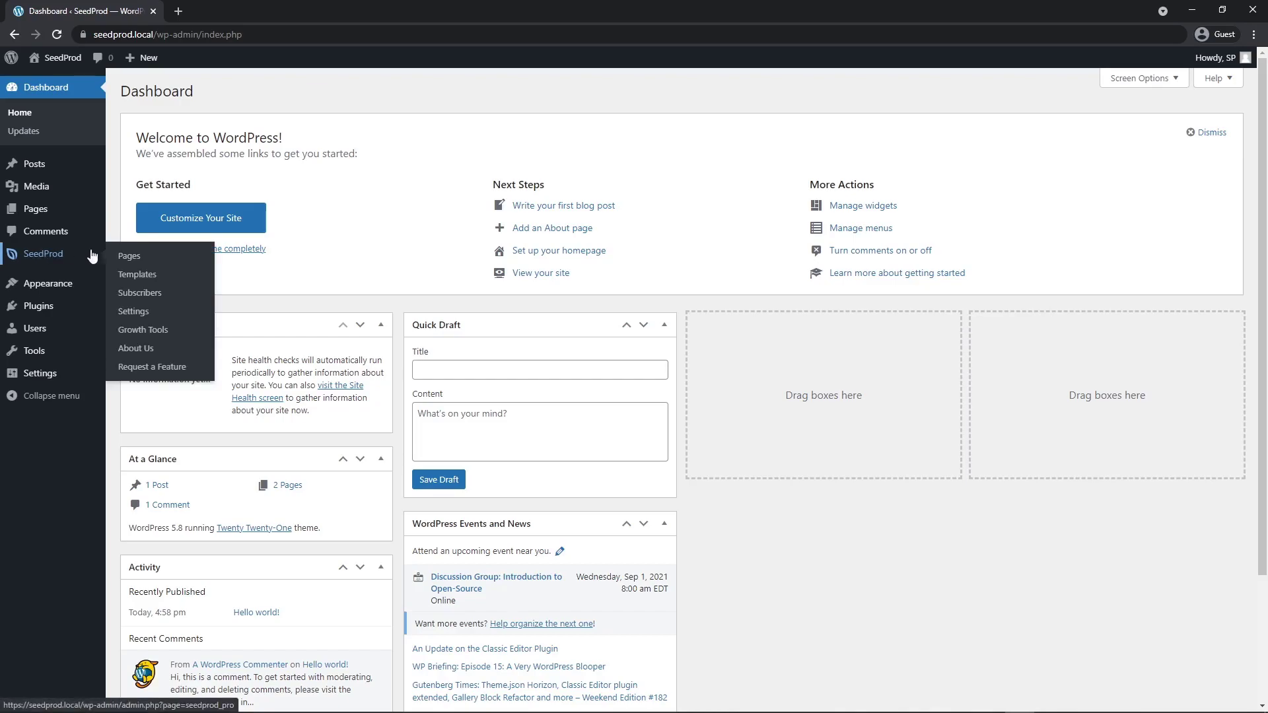
pyautogui.click(131, 258)
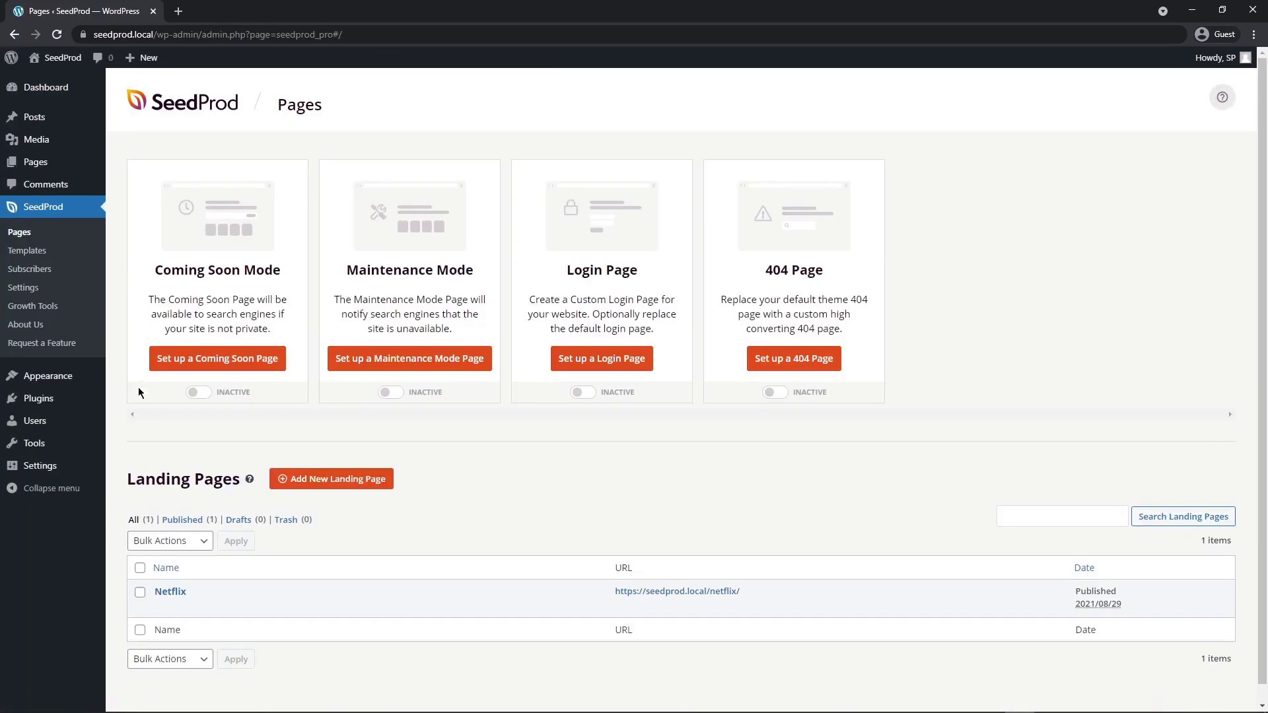
pyautogui.scroll(-1, 271, 619)
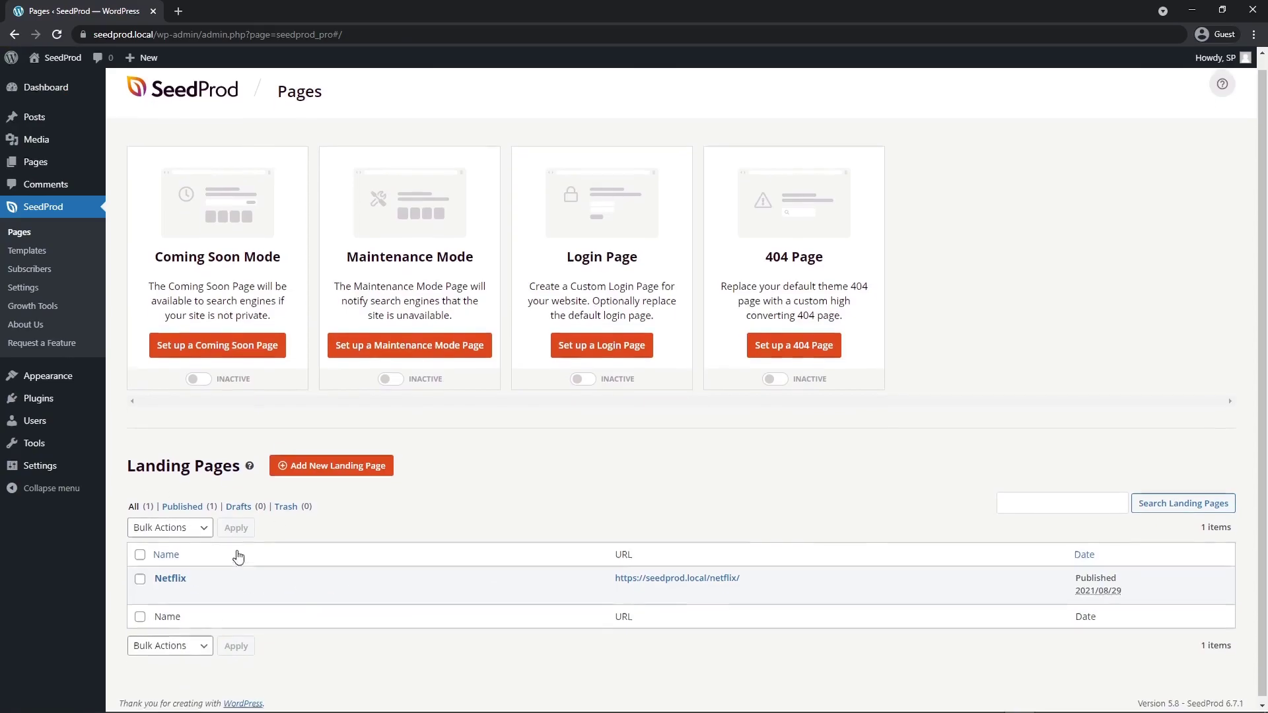
# Step: Edit the Netflix page in the builder and scroll its canvas to the footer and back
pyautogui.moveTo(163, 594)
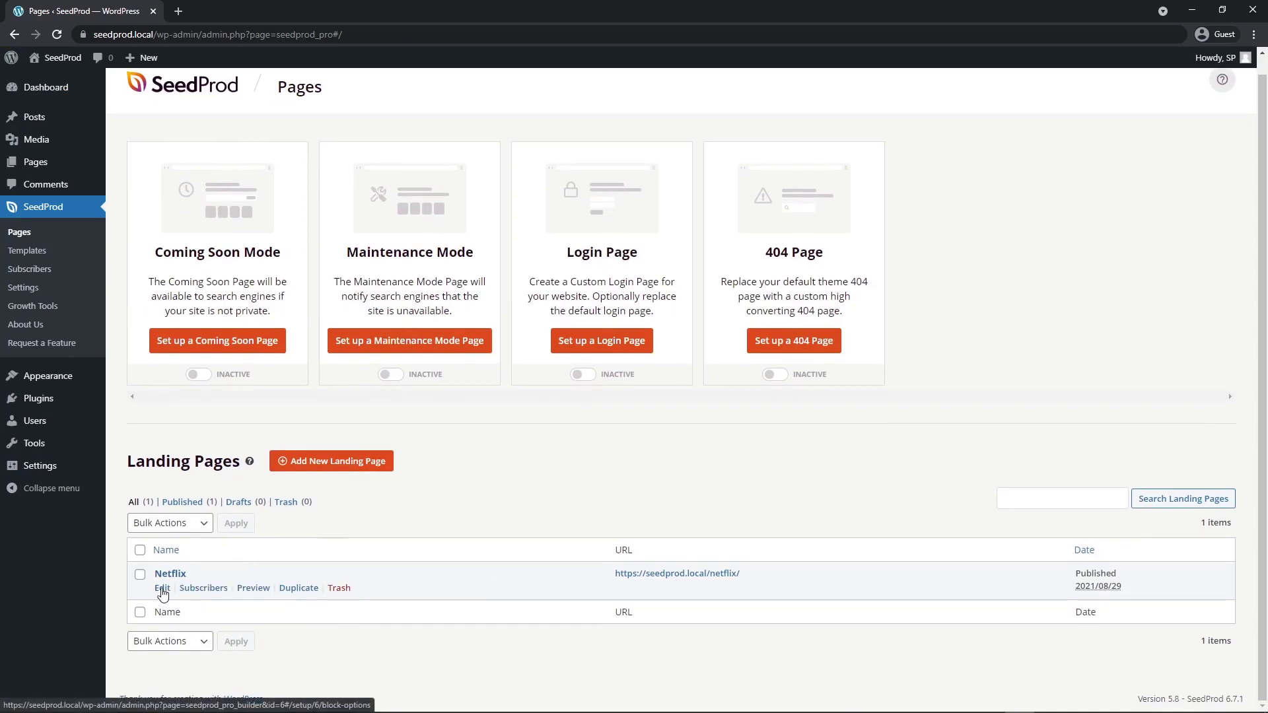
pyautogui.click(162, 589)
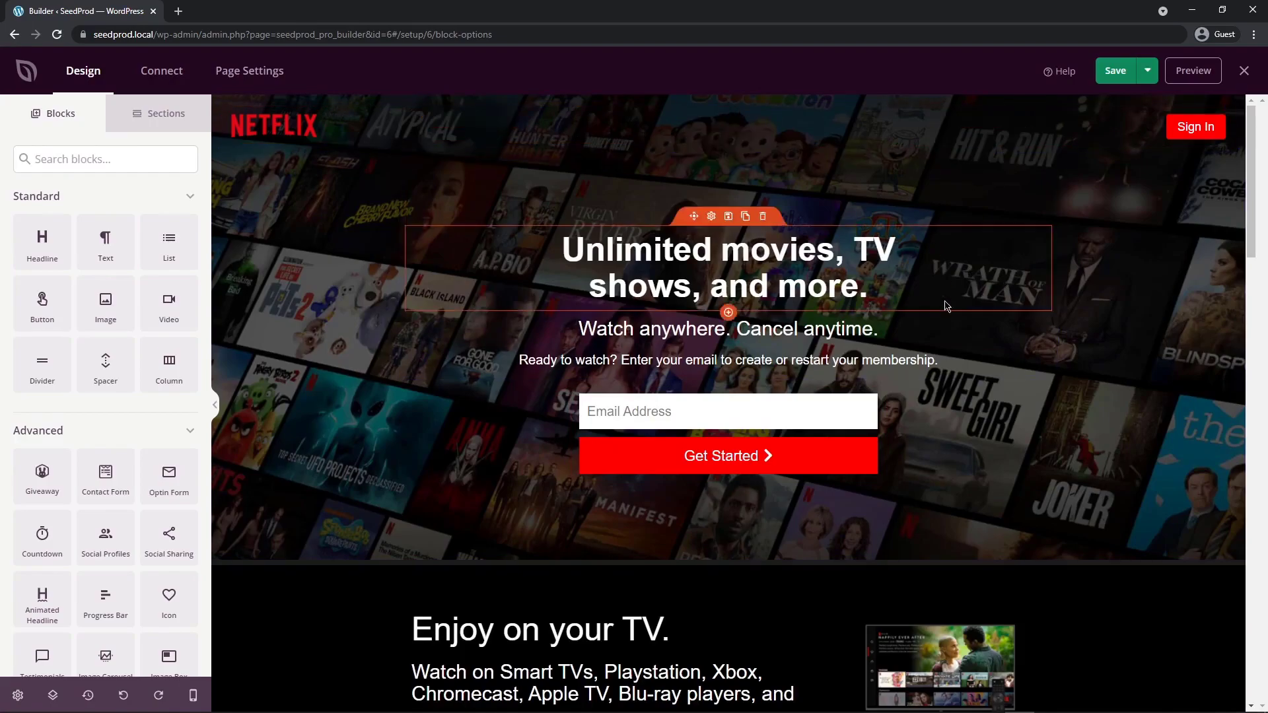
pyautogui.scroll(-5, 947, 330)
pyautogui.scroll(-15, 948, 340)
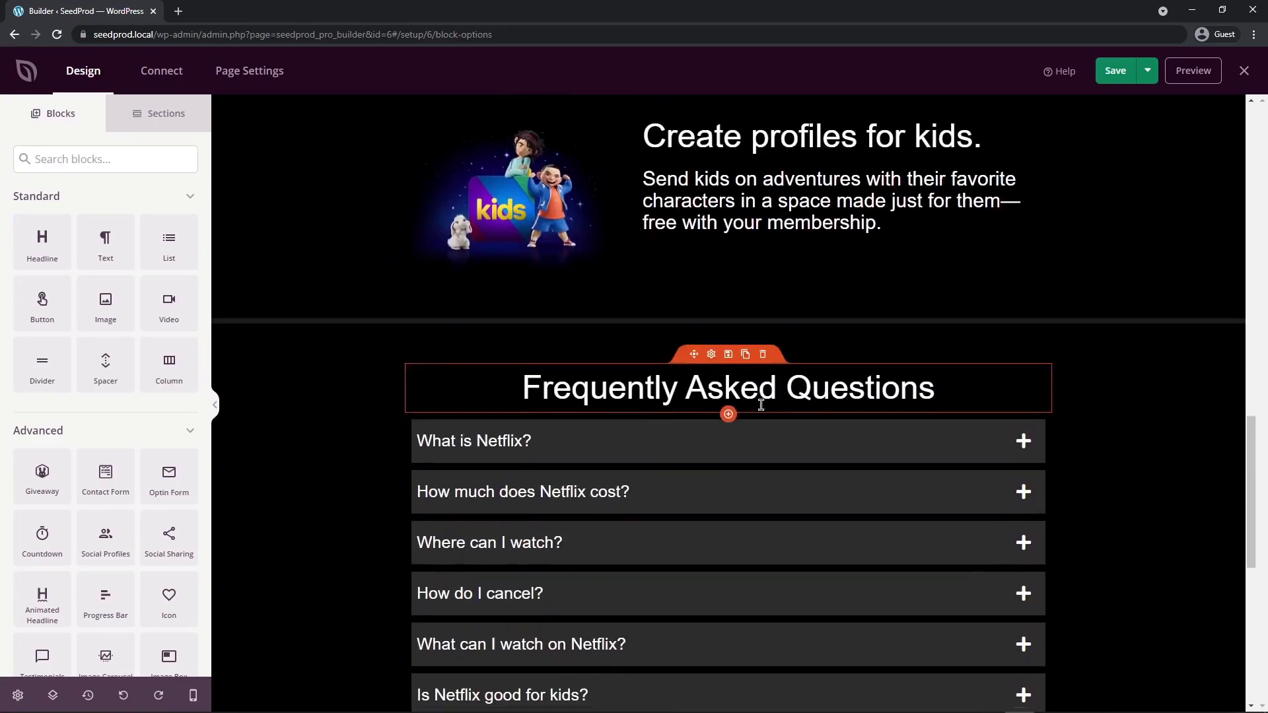
pyautogui.scroll(-6, 802, 357)
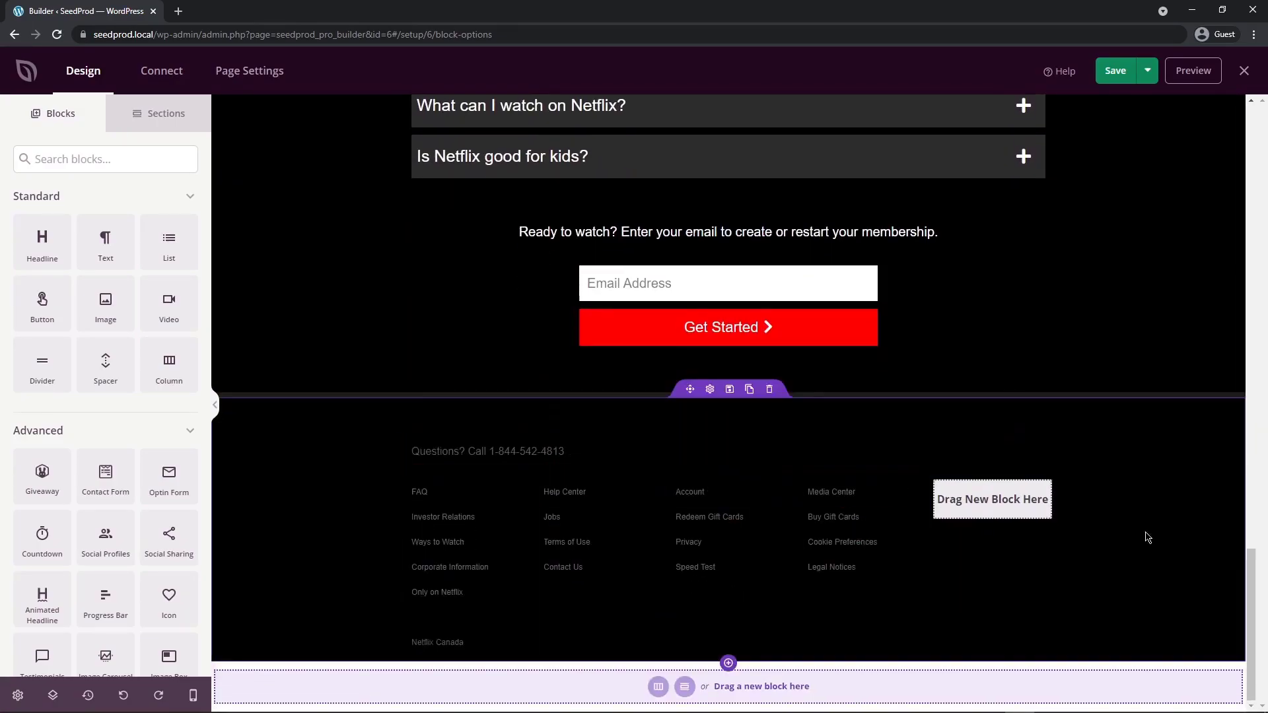
pyautogui.moveTo(1250, 627); pyautogui.dragTo(1232, 188)
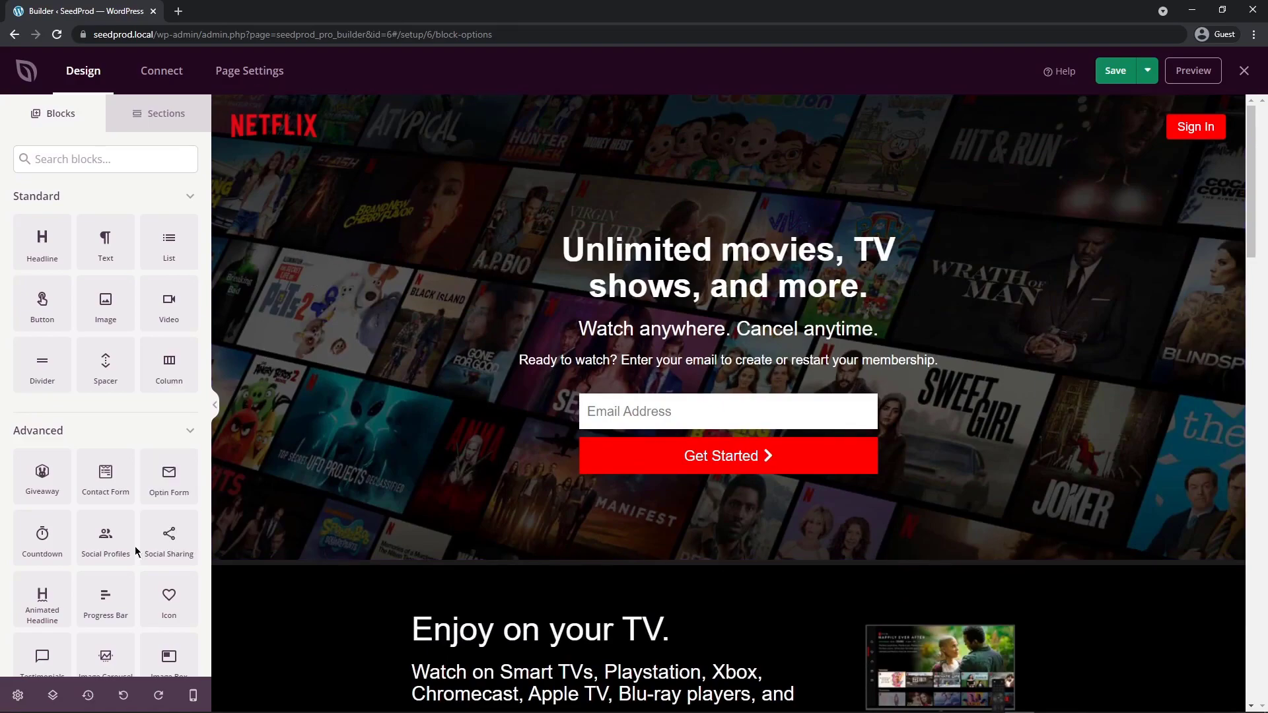
# Step: In Global Settings Fonts, keep header and body text weights at Normal 400
pyautogui.click(18, 696)
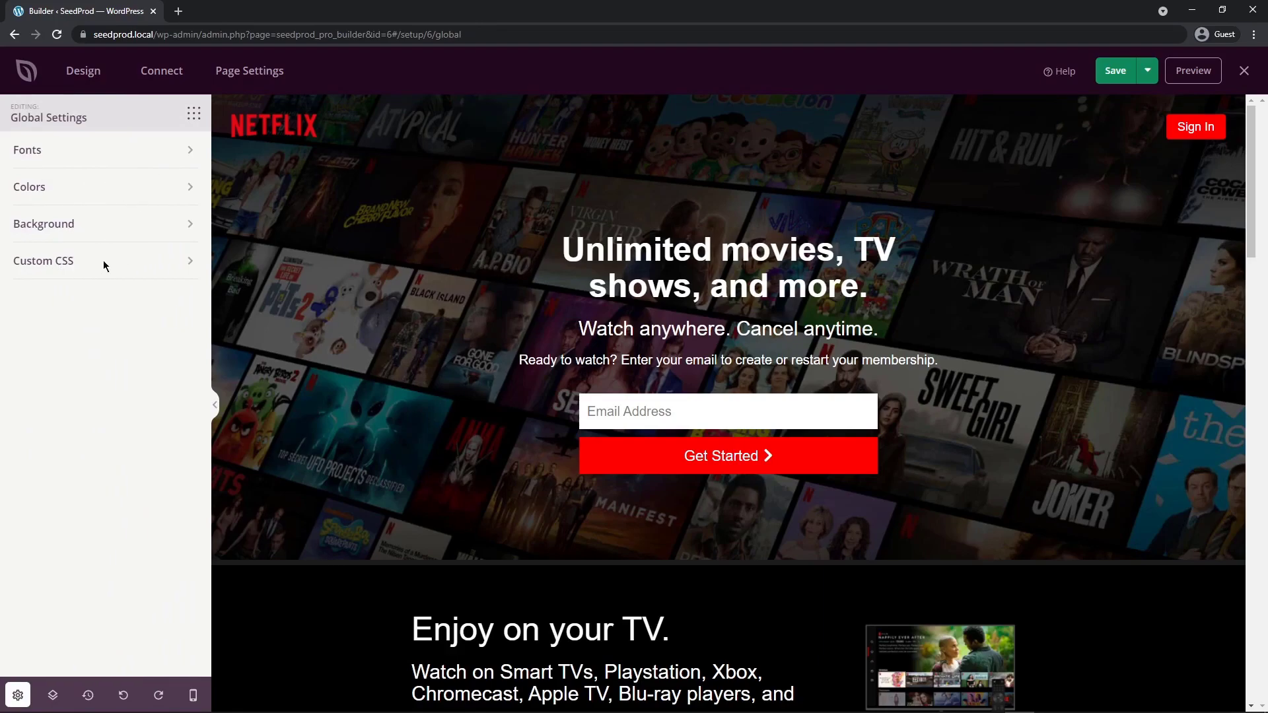
pyautogui.click(188, 151)
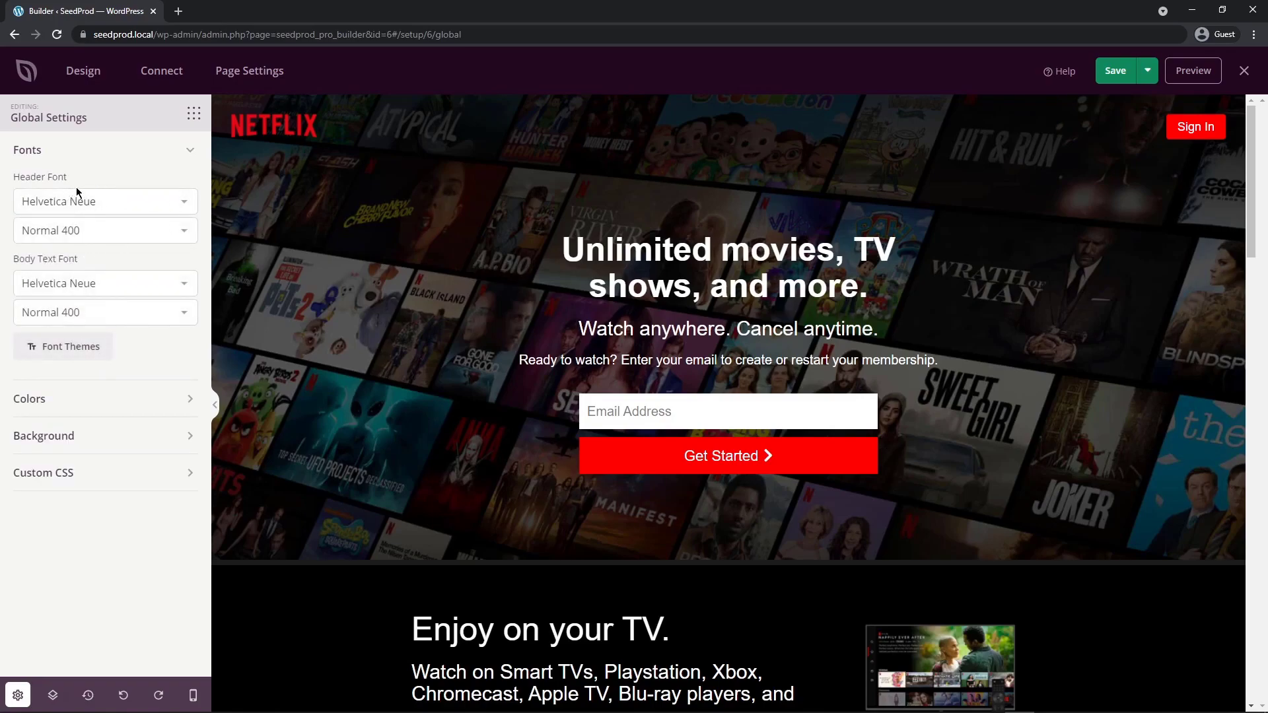
pyautogui.click(77, 228)
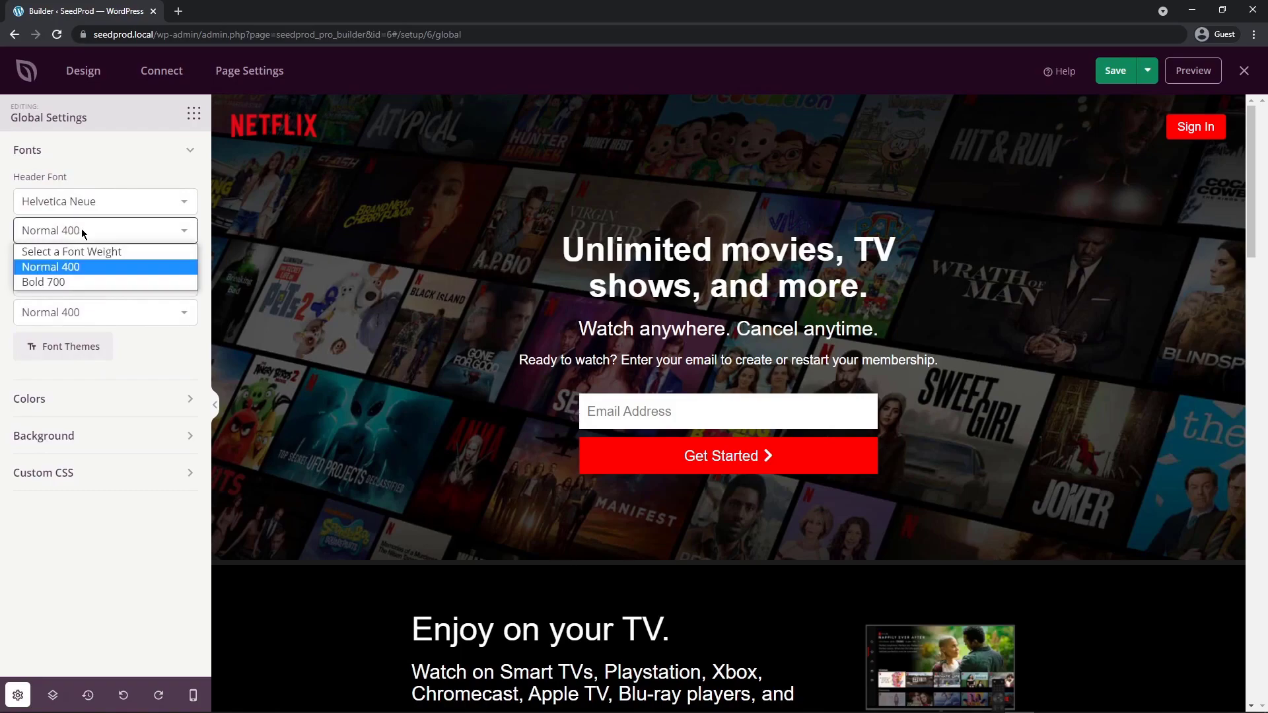
pyautogui.click(82, 267)
pyautogui.click(98, 314)
pyautogui.click(99, 316)
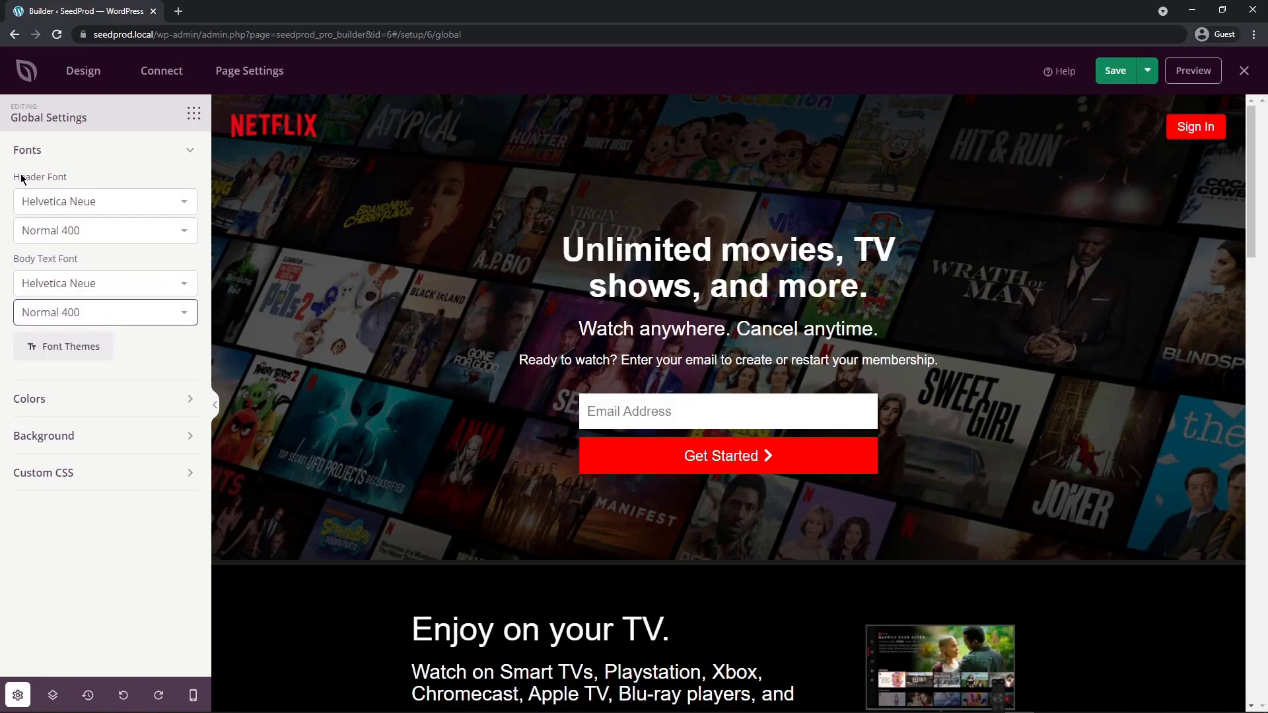
# Step: Try Tahoma and Impact as the header font, then settle on Assistant
pyautogui.click(85, 201)
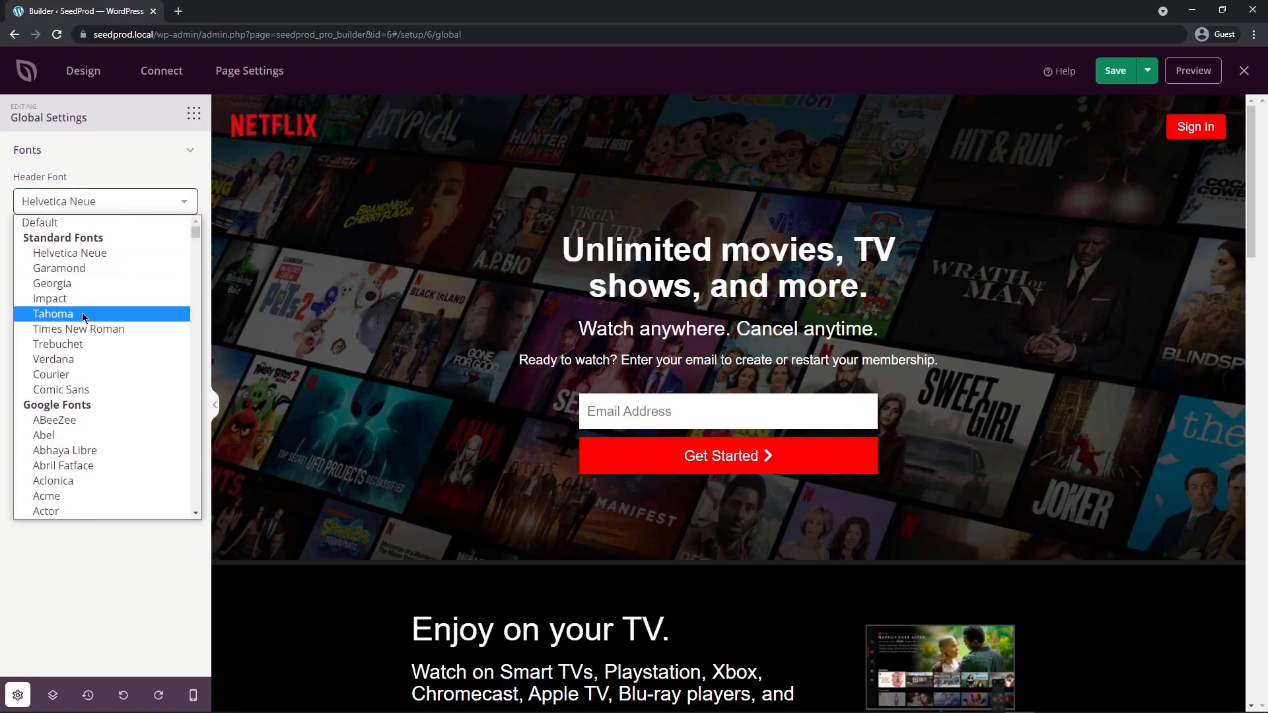
pyautogui.click(83, 315)
pyautogui.click(103, 202)
pyautogui.click(66, 299)
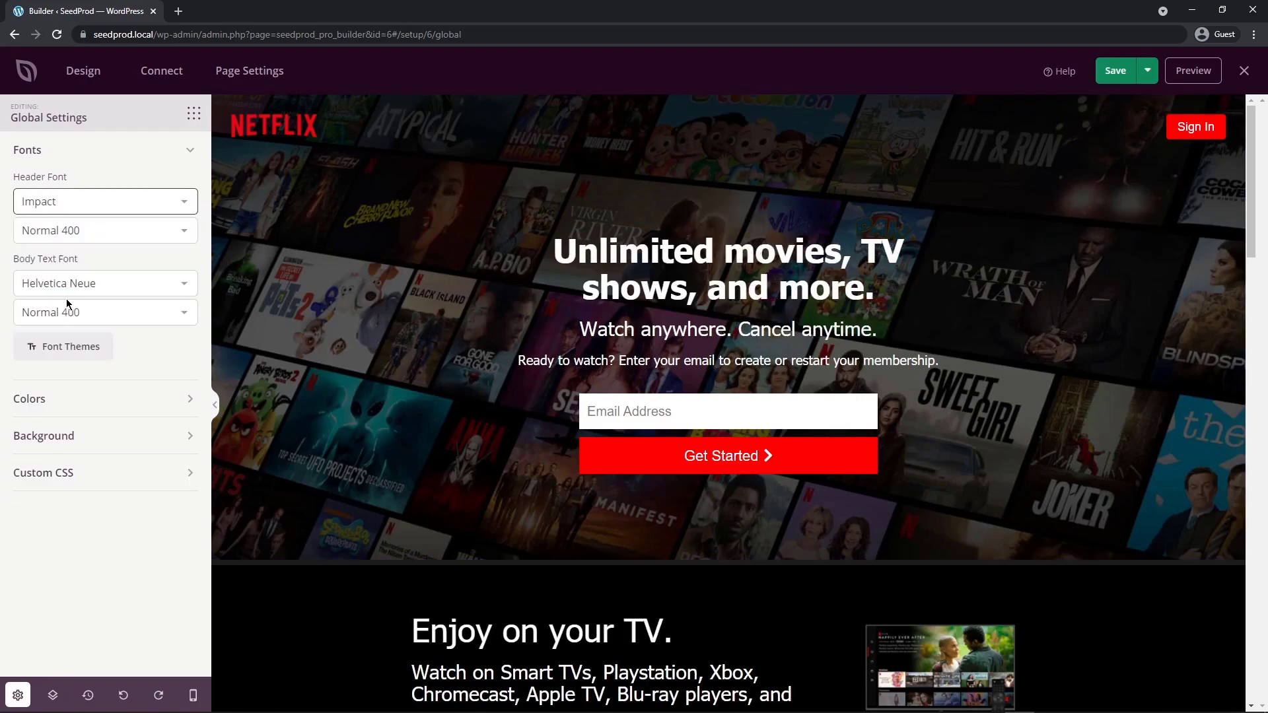
pyautogui.click(136, 201)
pyautogui.scroll(-5, 90, 314)
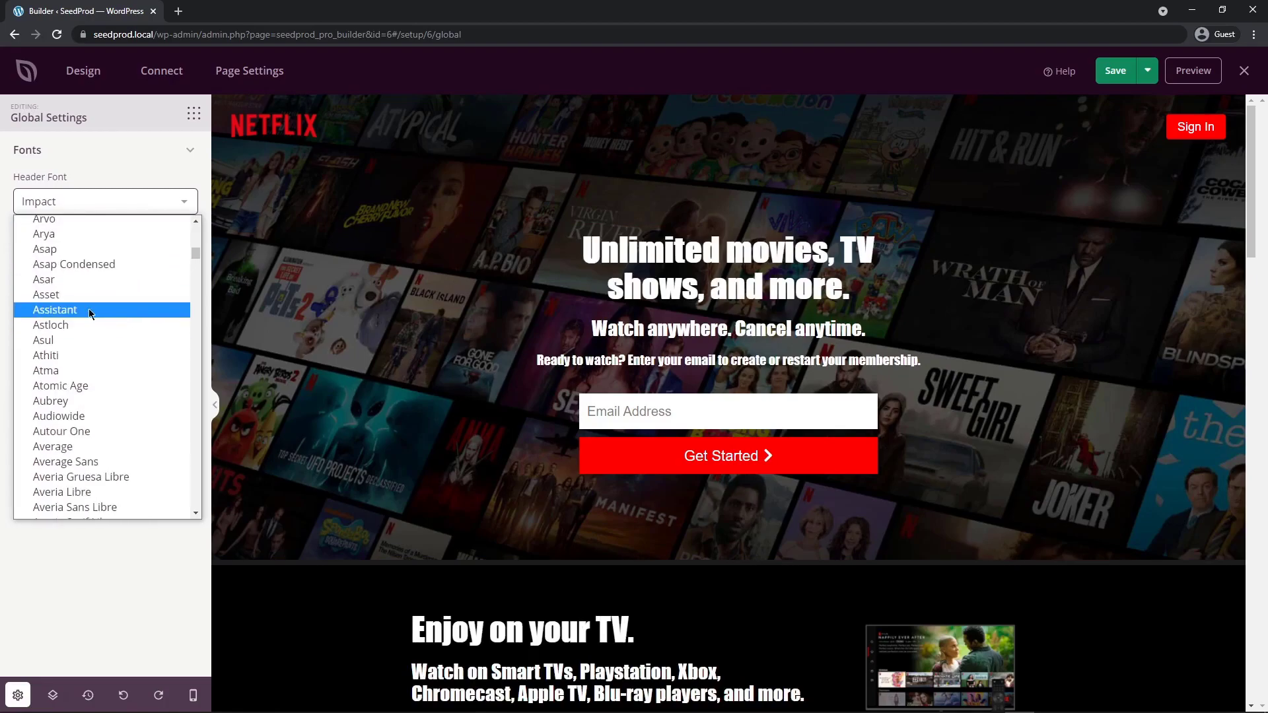
pyautogui.click(85, 305)
pyautogui.scroll(-5, 404, 328)
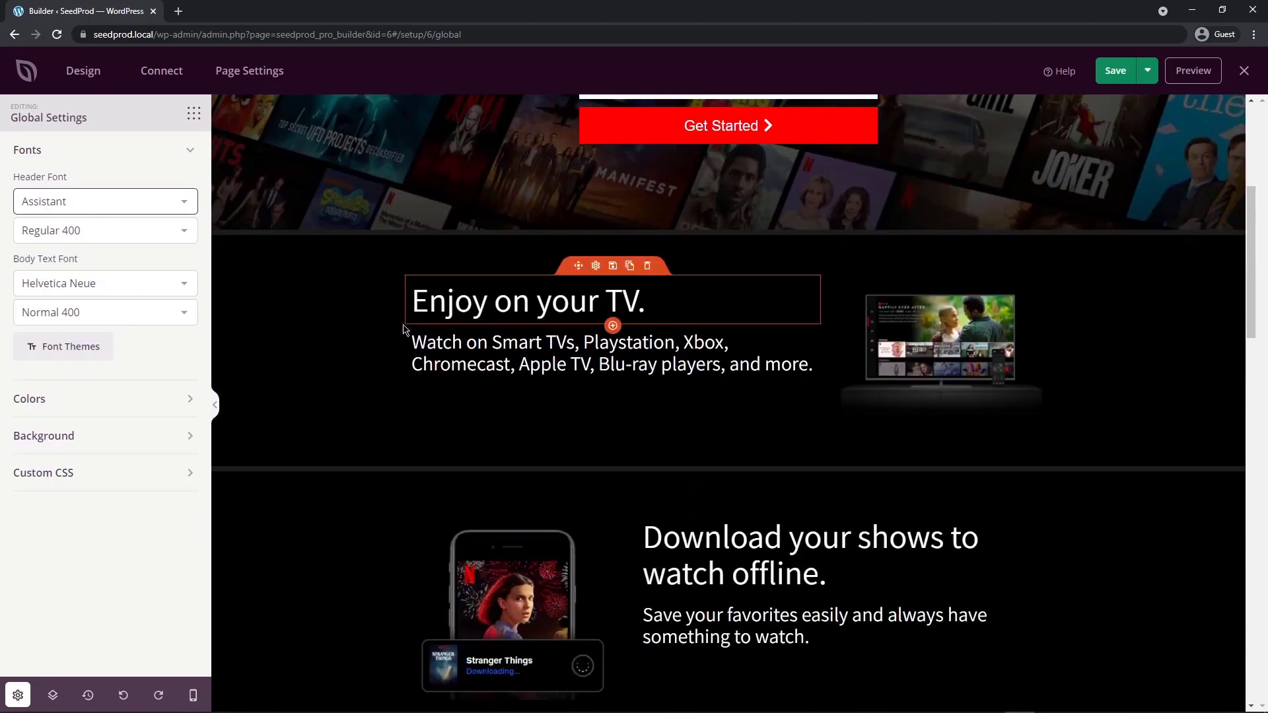
pyautogui.scroll(5, 404, 329)
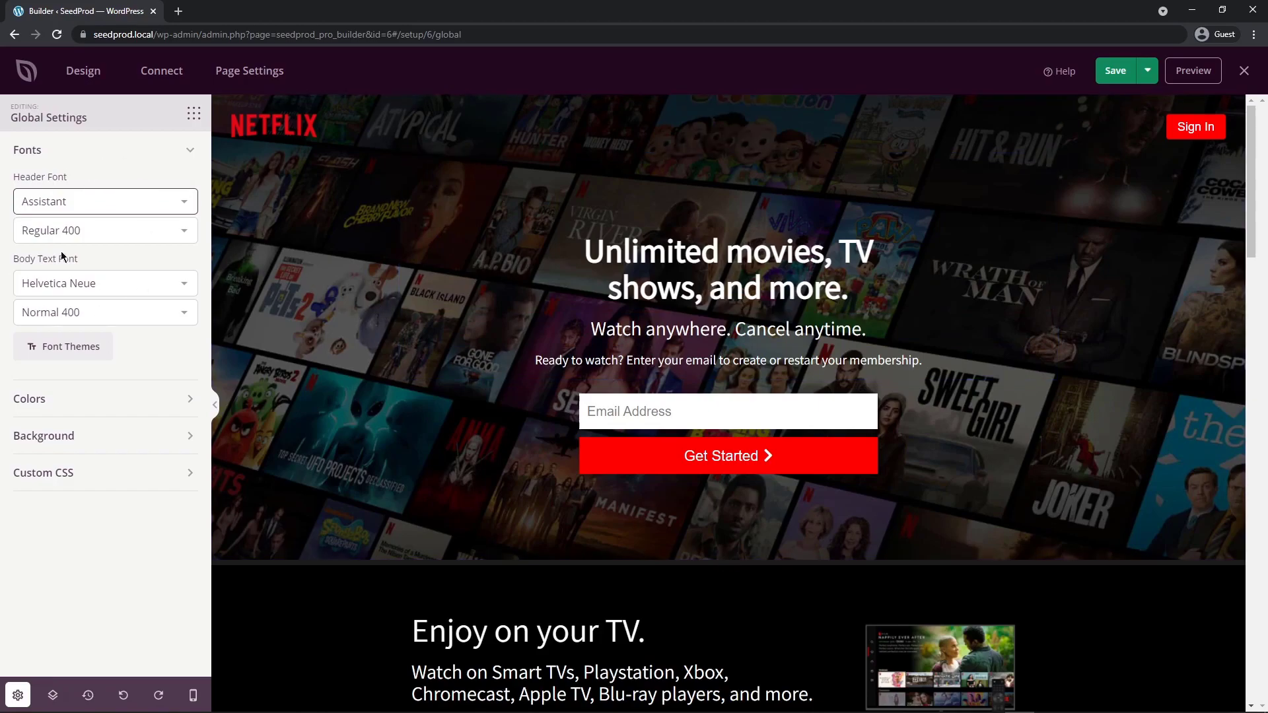
pyautogui.scroll(-4, 354, 258)
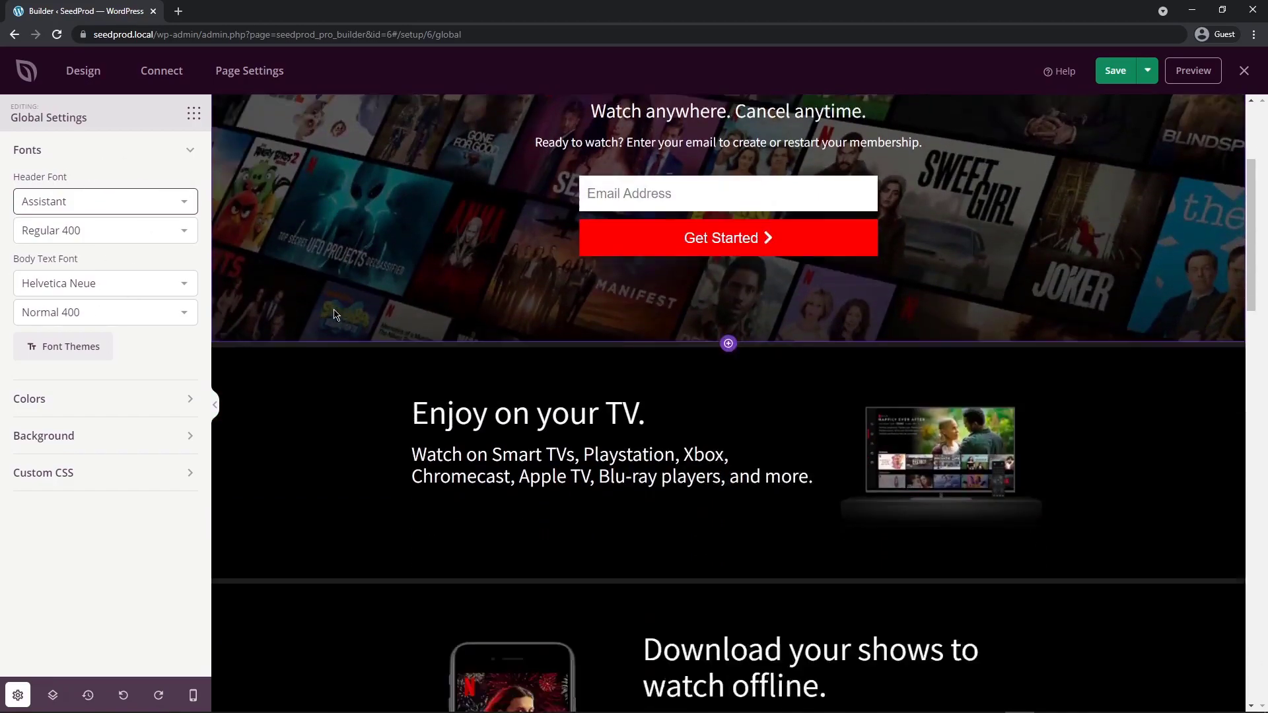
# Step: Choose Archivo Black, Regular 400, as the global body text font
pyautogui.scroll(4, 354, 258)
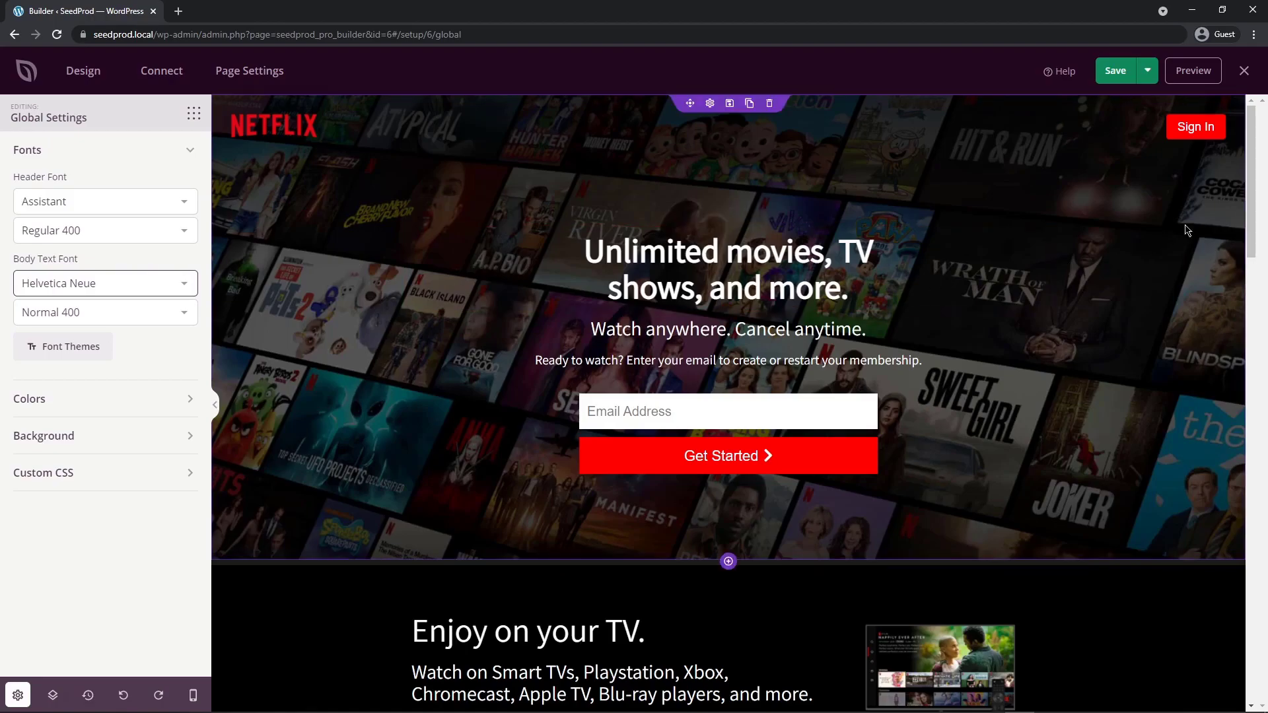
pyautogui.moveTo(1254, 144); pyautogui.dragTo(1254, 593)
pyautogui.click(118, 287)
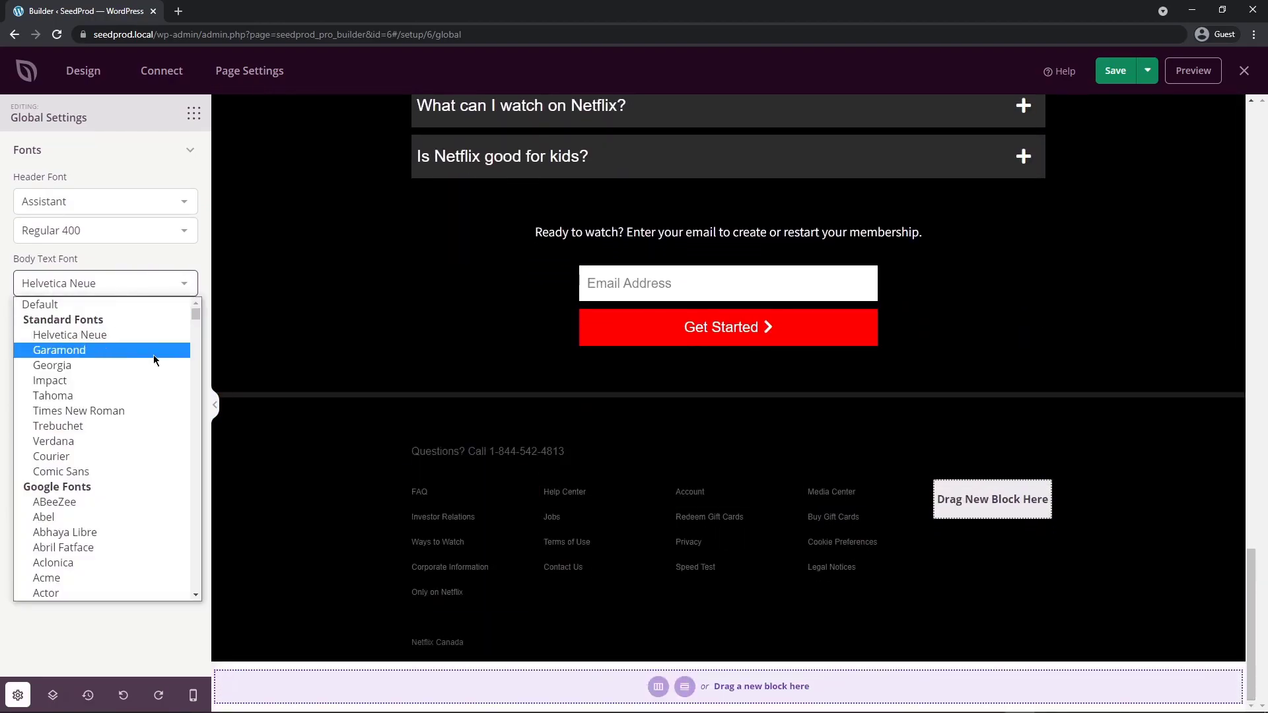
pyautogui.scroll(-10, 93, 397)
pyautogui.click(91, 433)
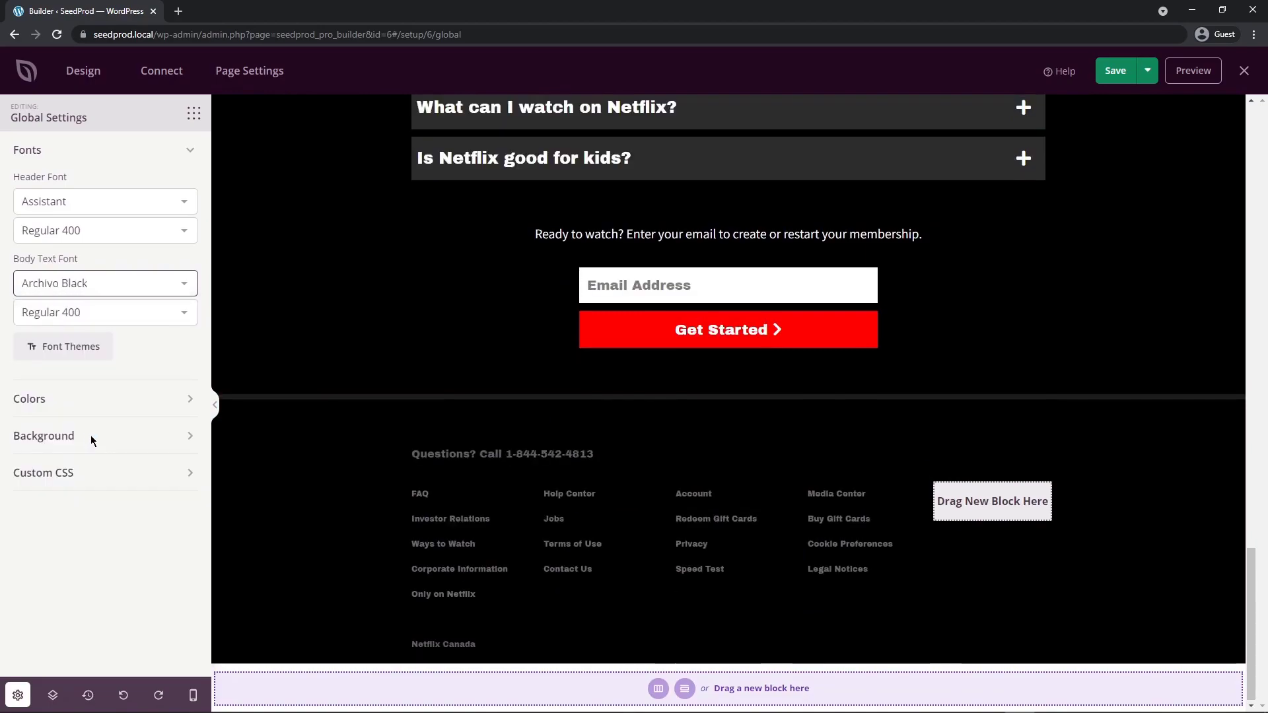
pyautogui.scroll(2, 533, 502)
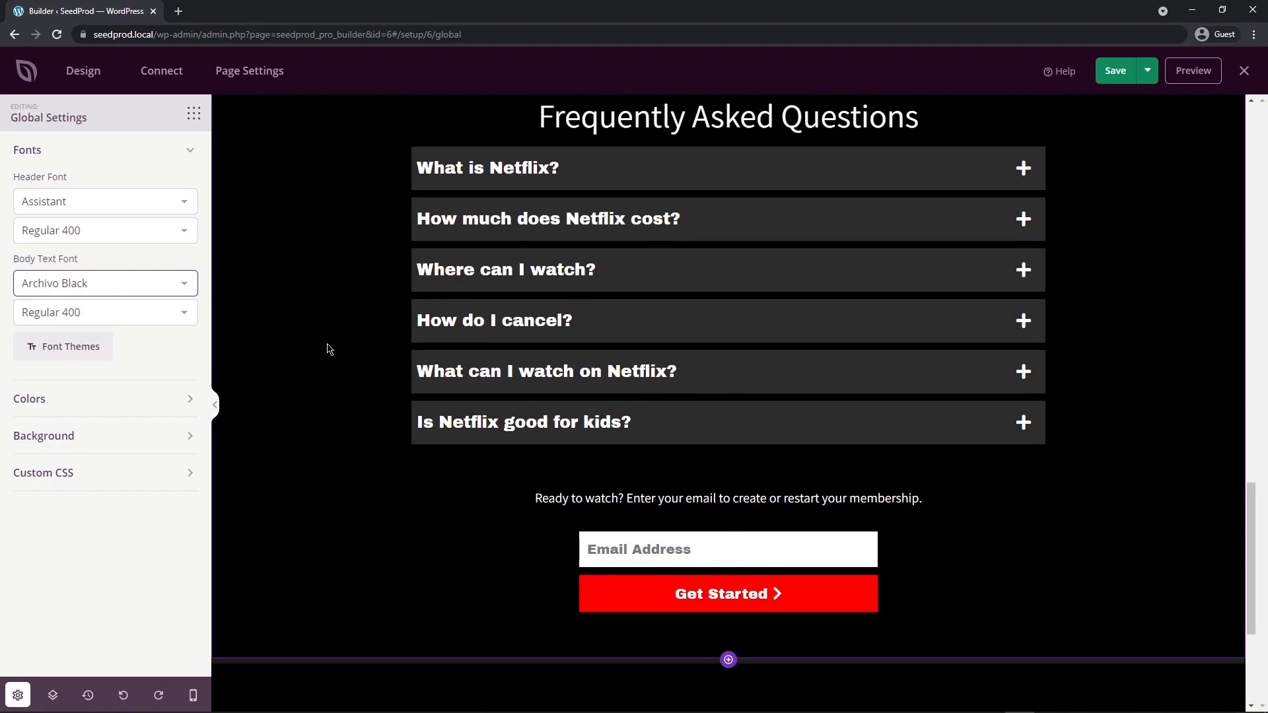
# Step: Apply the Vollkorn / Roboto pairing from the Font Themes Library
pyautogui.click(65, 348)
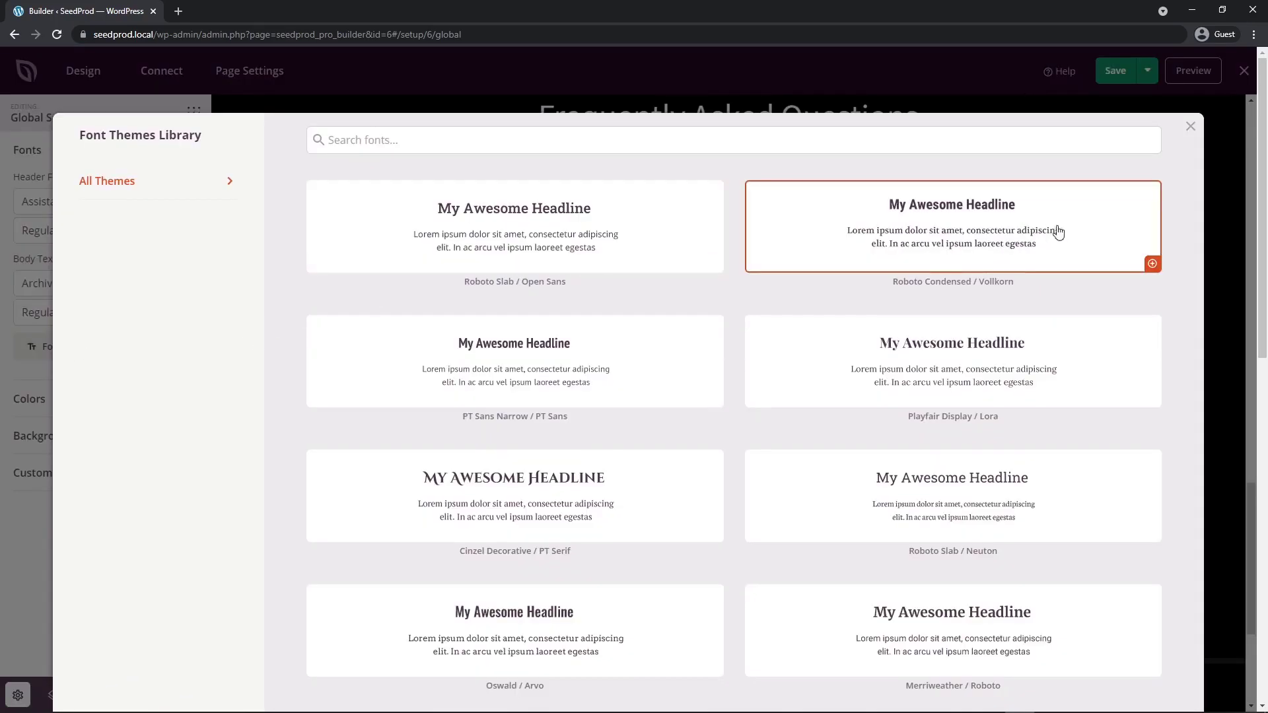
pyautogui.moveTo(1254, 102); pyautogui.dragTo(1253, 449)
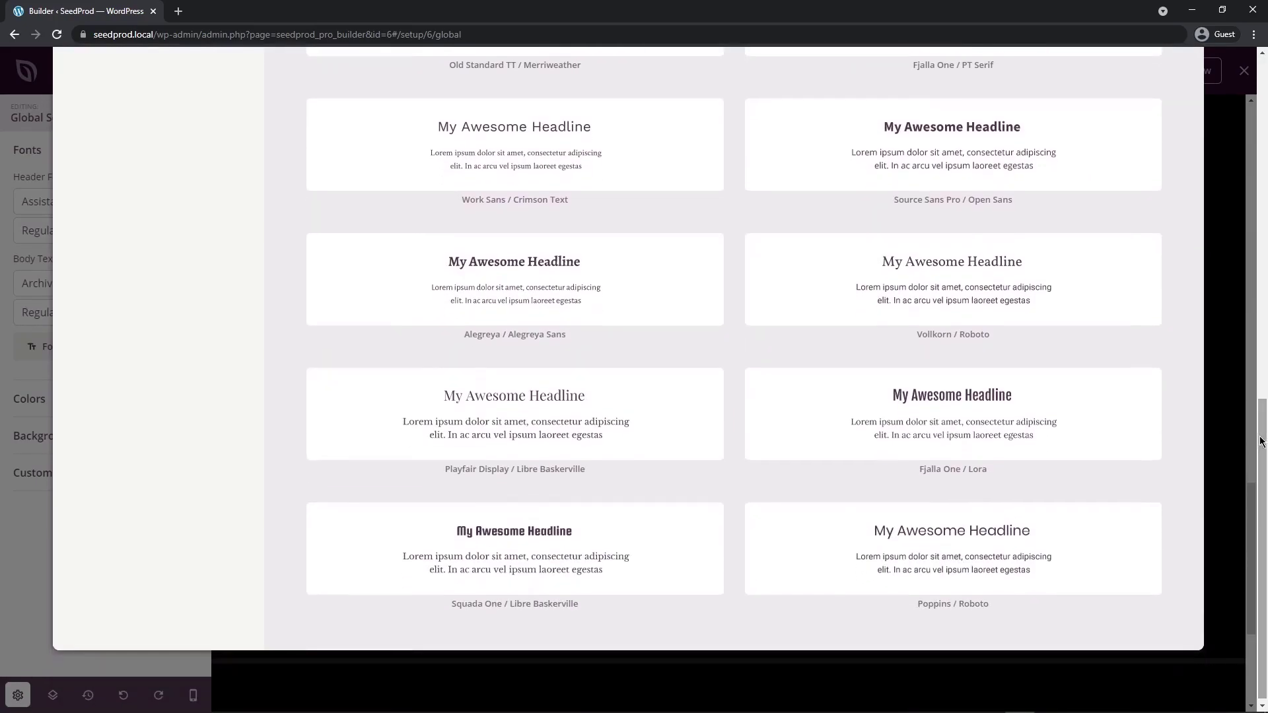
pyautogui.click(946, 278)
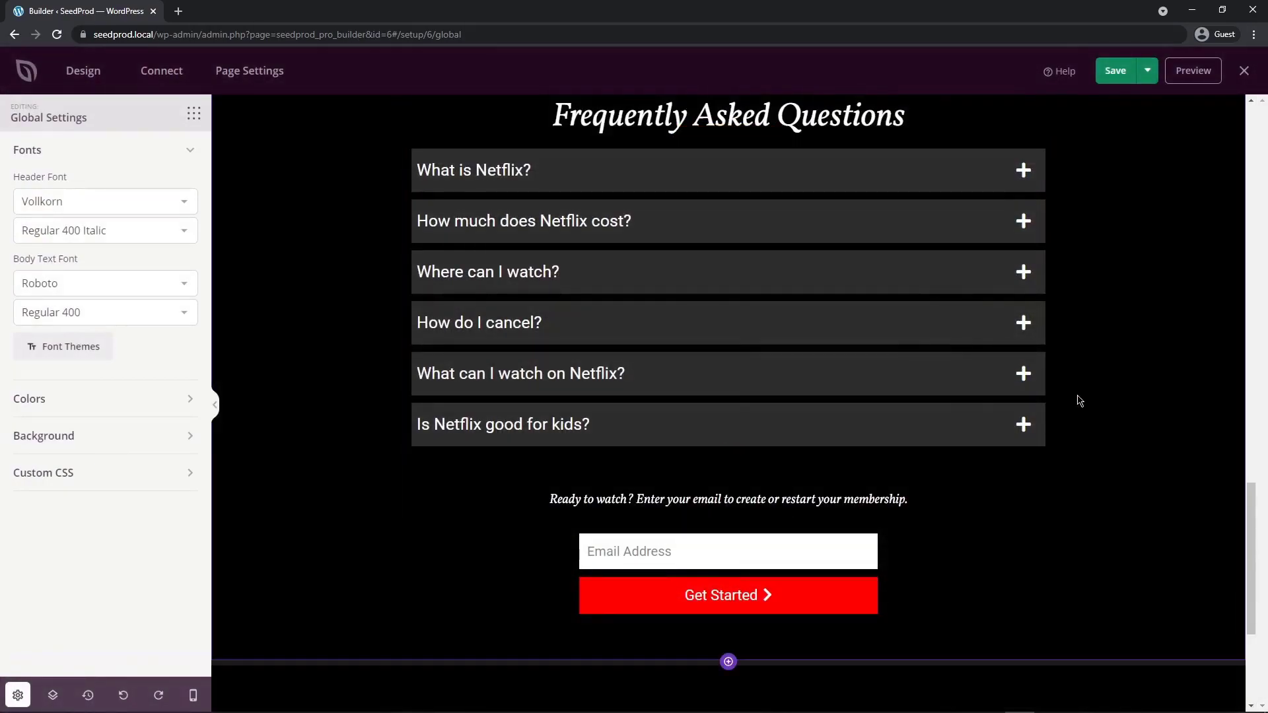
pyautogui.scroll(20, 1241, 557)
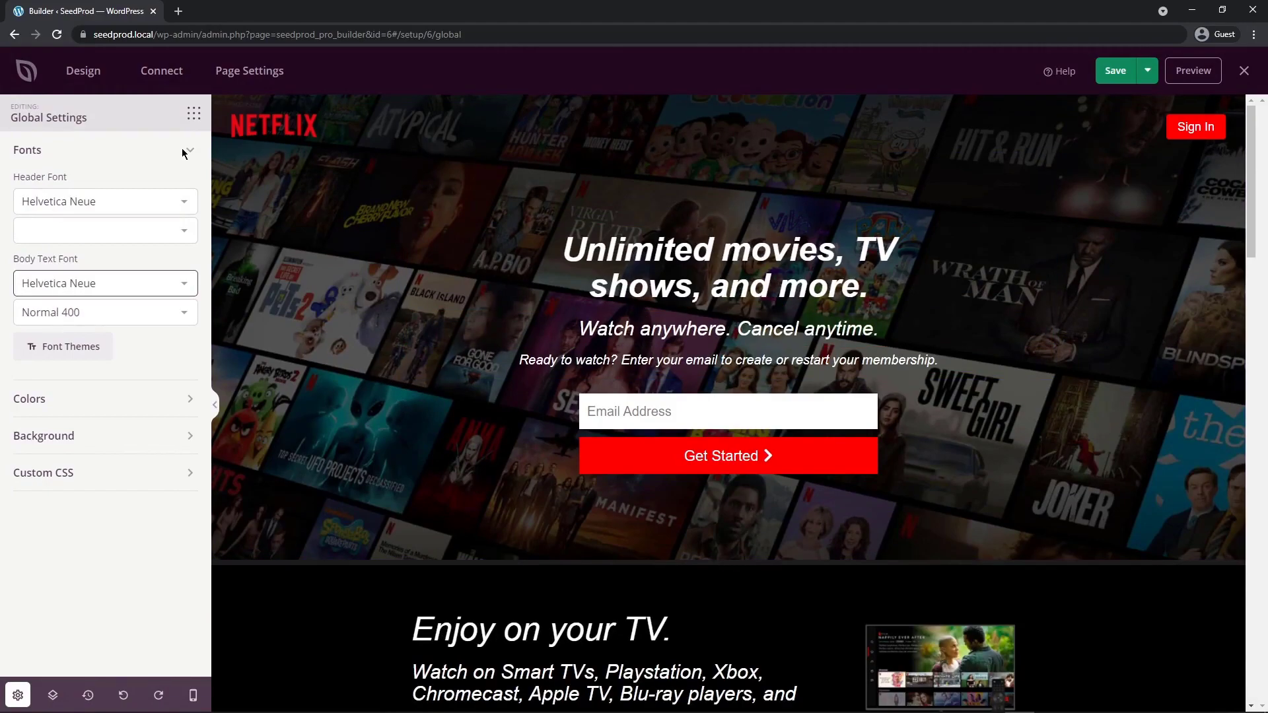
# Step: Collapse Fonts, expand Colors, and set the Headers colour to green #68C115
pyautogui.click(170, 151)
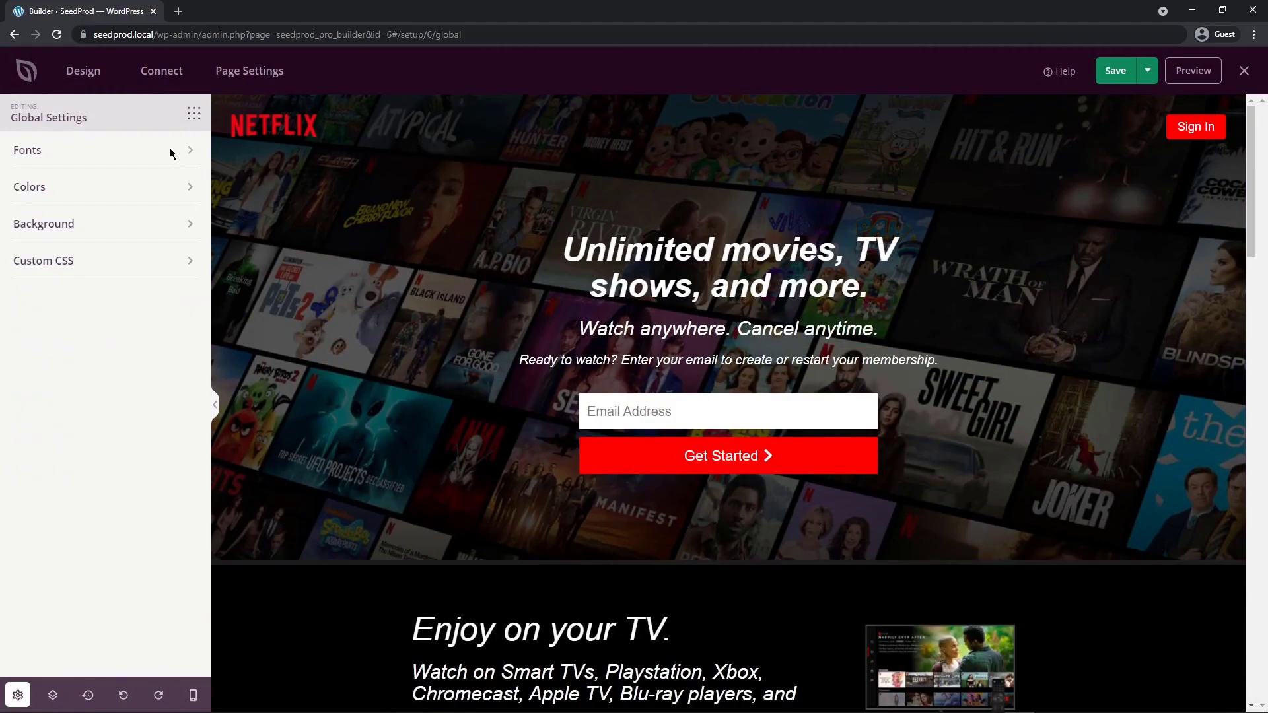
pyautogui.click(190, 189)
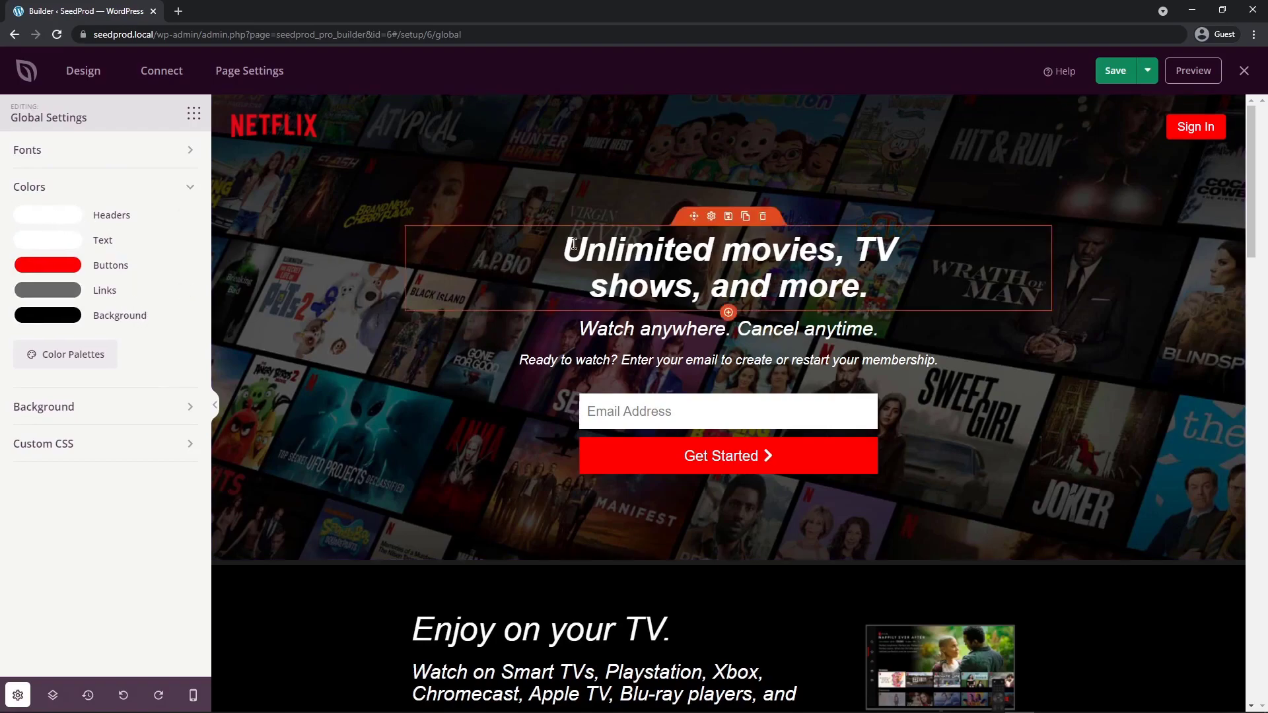
pyautogui.click(64, 216)
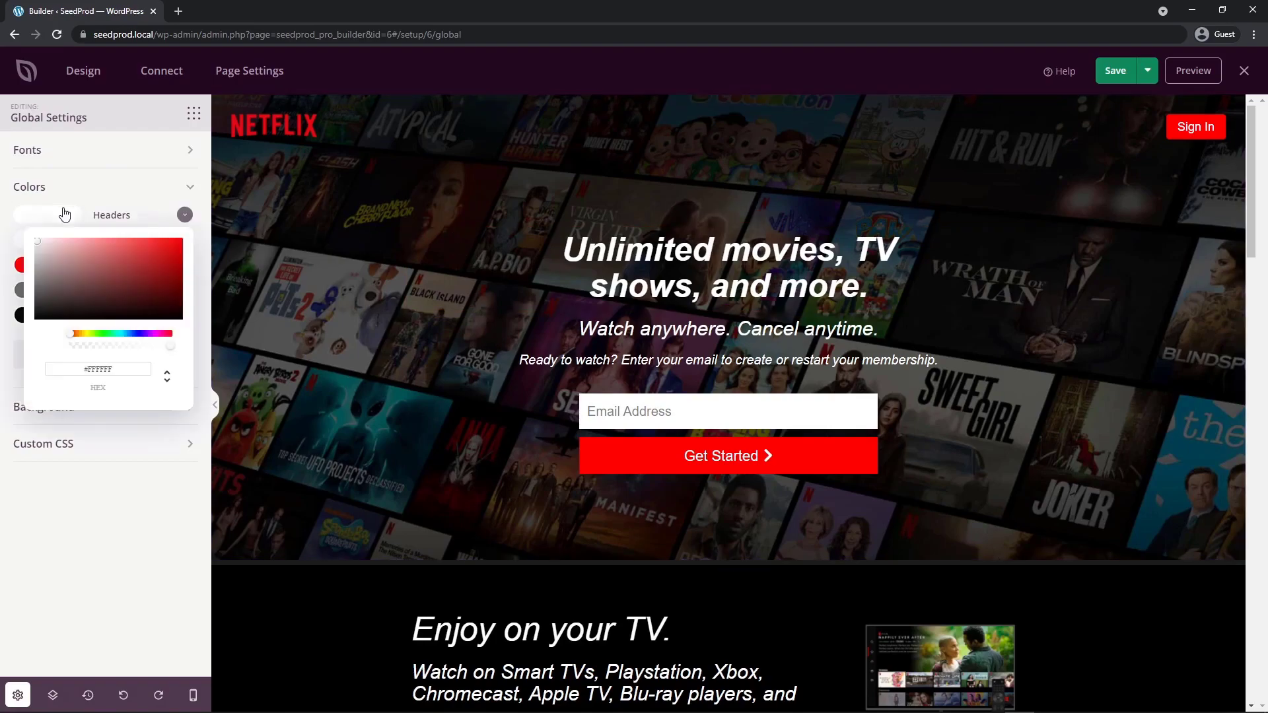
pyautogui.click(95, 334)
pyautogui.click(165, 263)
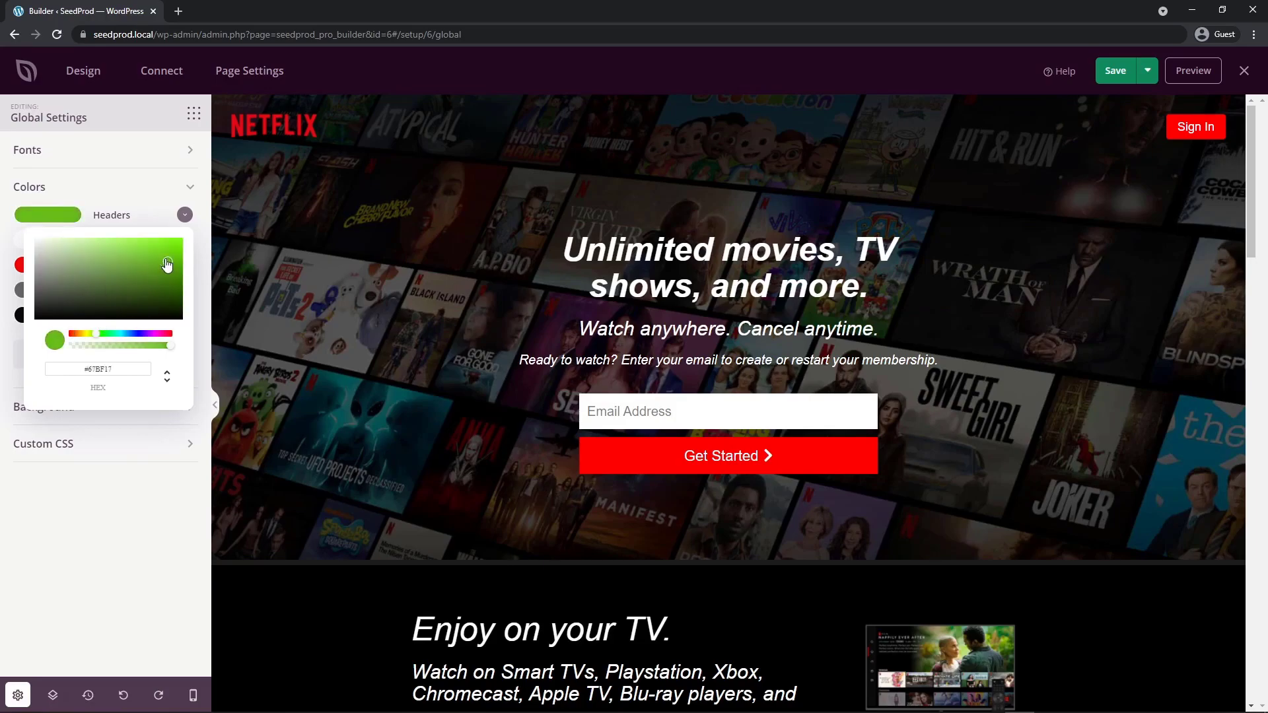
pyautogui.click(153, 495)
# Step: Set the global Text colour to red
pyautogui.scroll(-20, 369, 348)
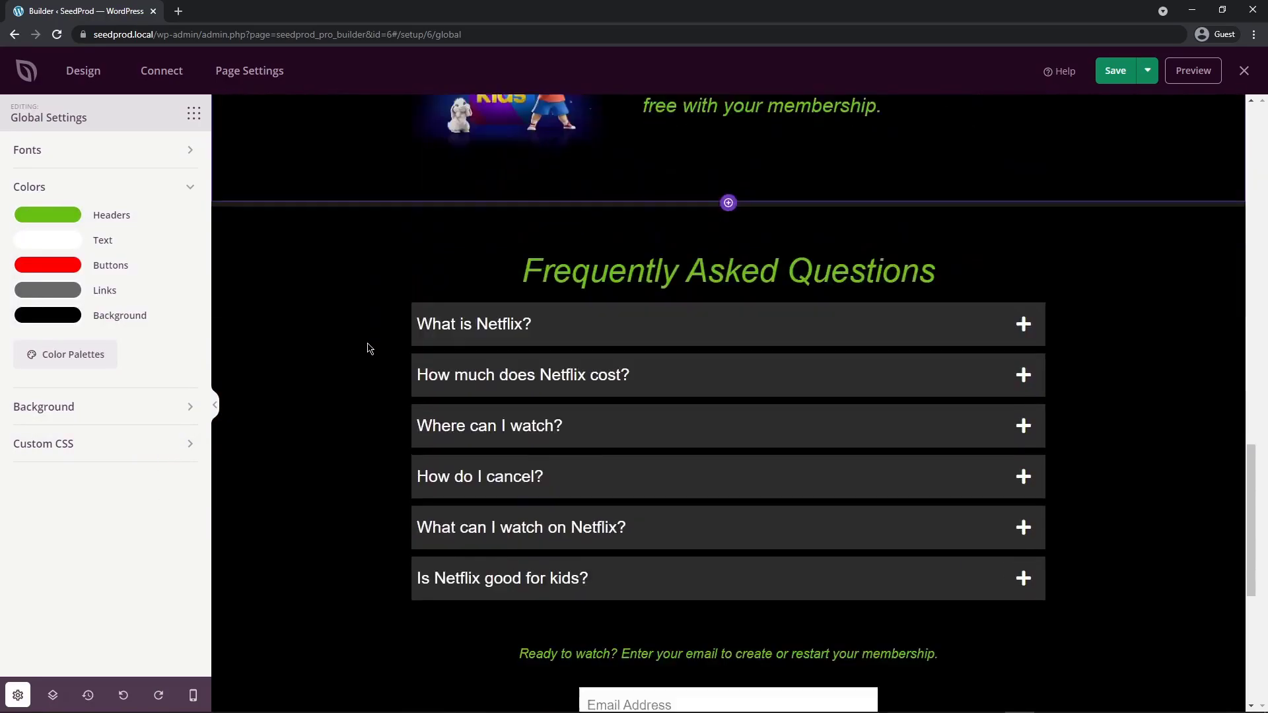
pyautogui.scroll(-5, 363, 350)
pyautogui.scroll(4, 360, 353)
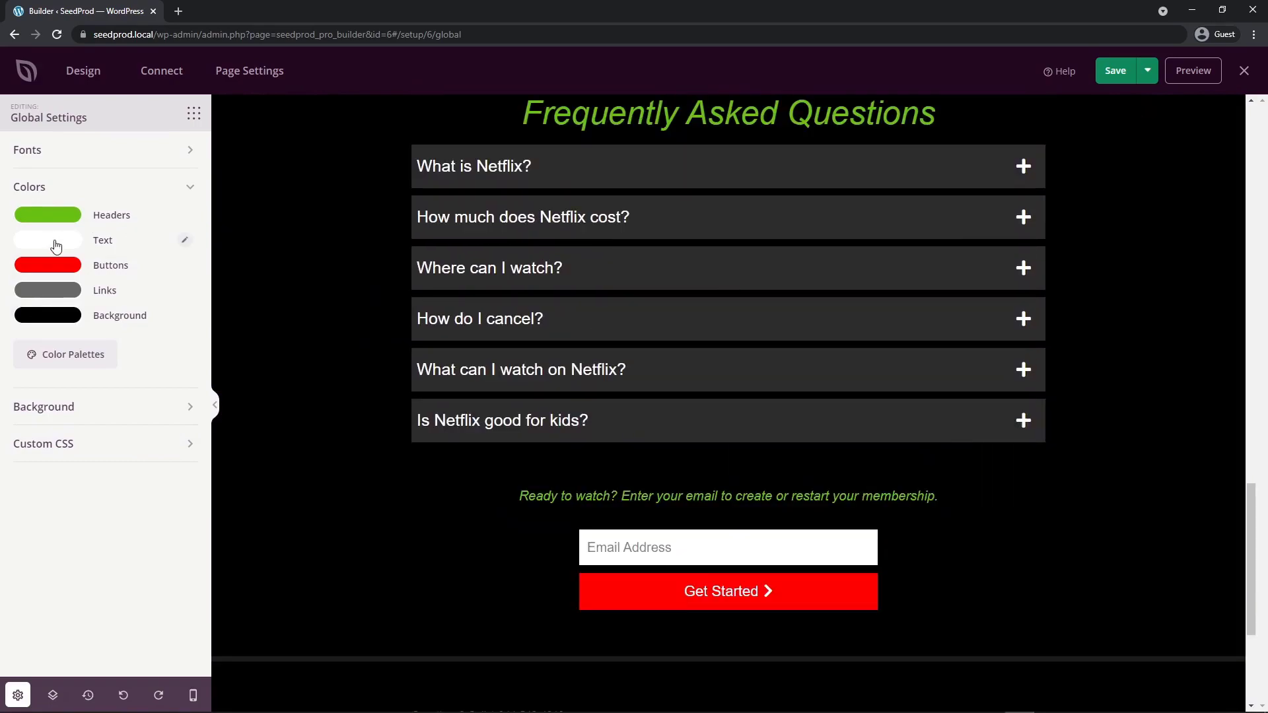
pyautogui.click(57, 245)
pyautogui.click(170, 273)
pyautogui.click(198, 292)
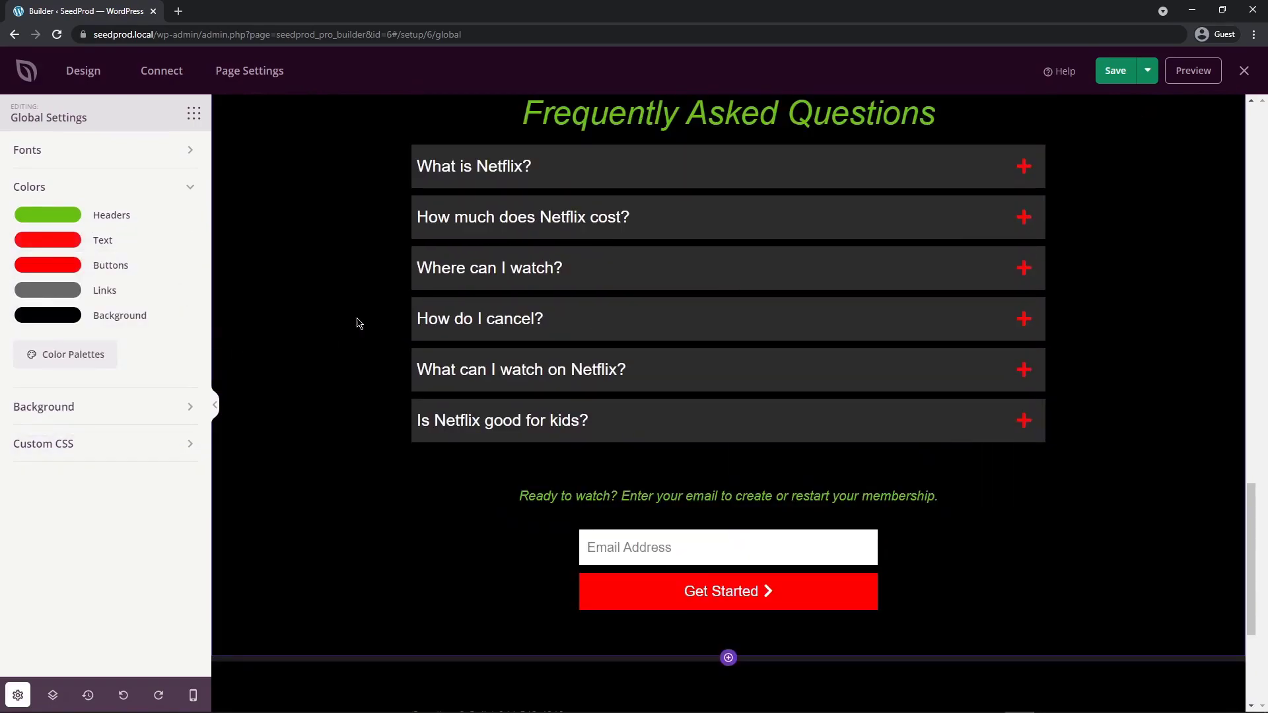
pyautogui.click(1023, 166)
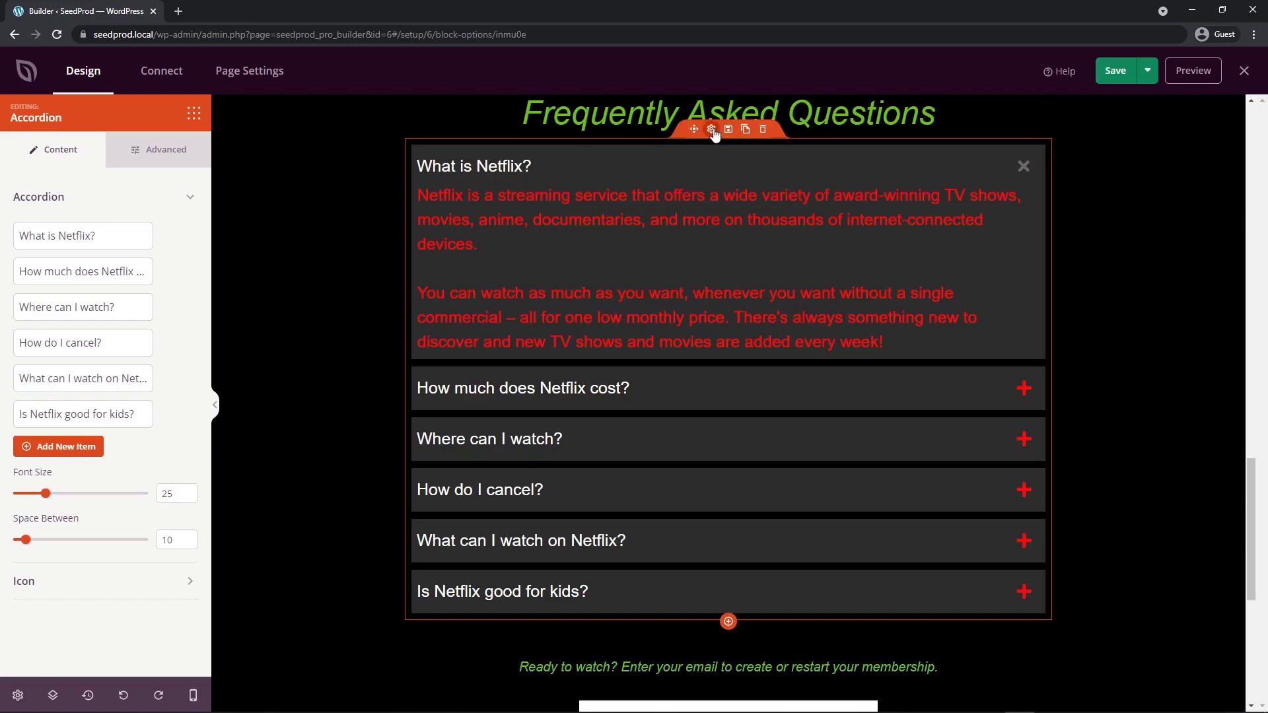
pyautogui.click(166, 156)
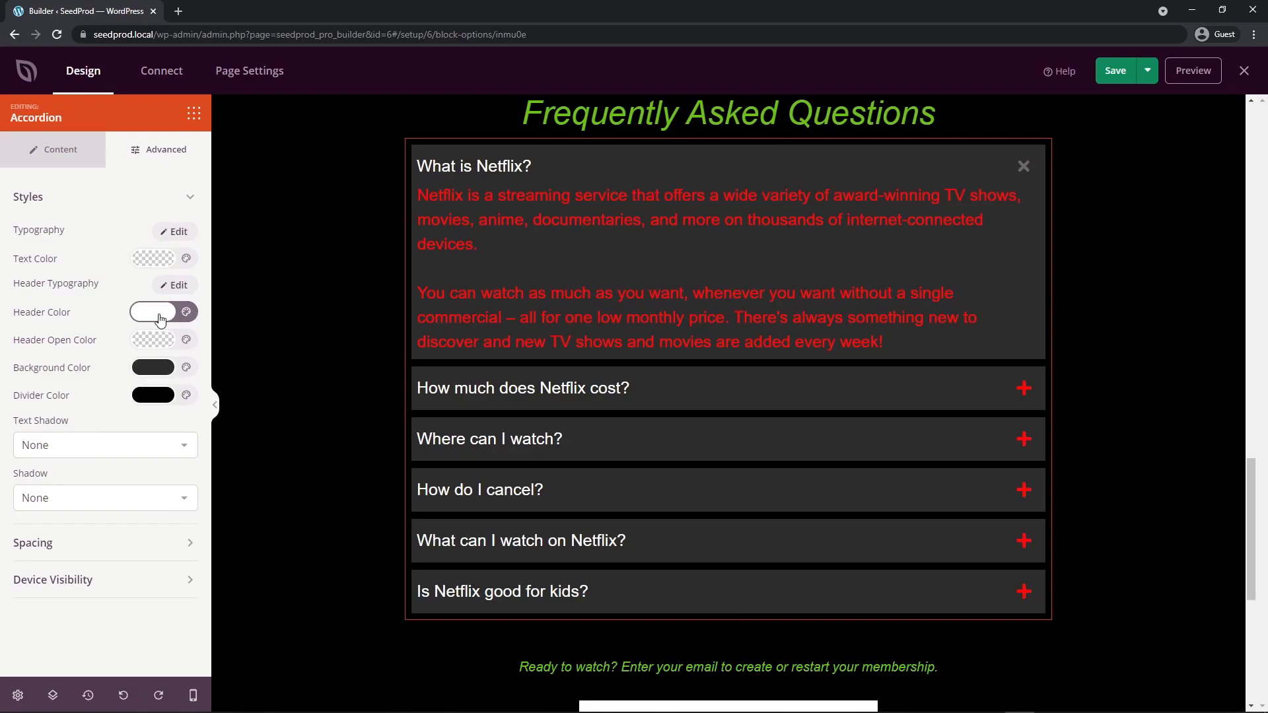
pyautogui.click(311, 336)
pyautogui.scroll(2, 769, 368)
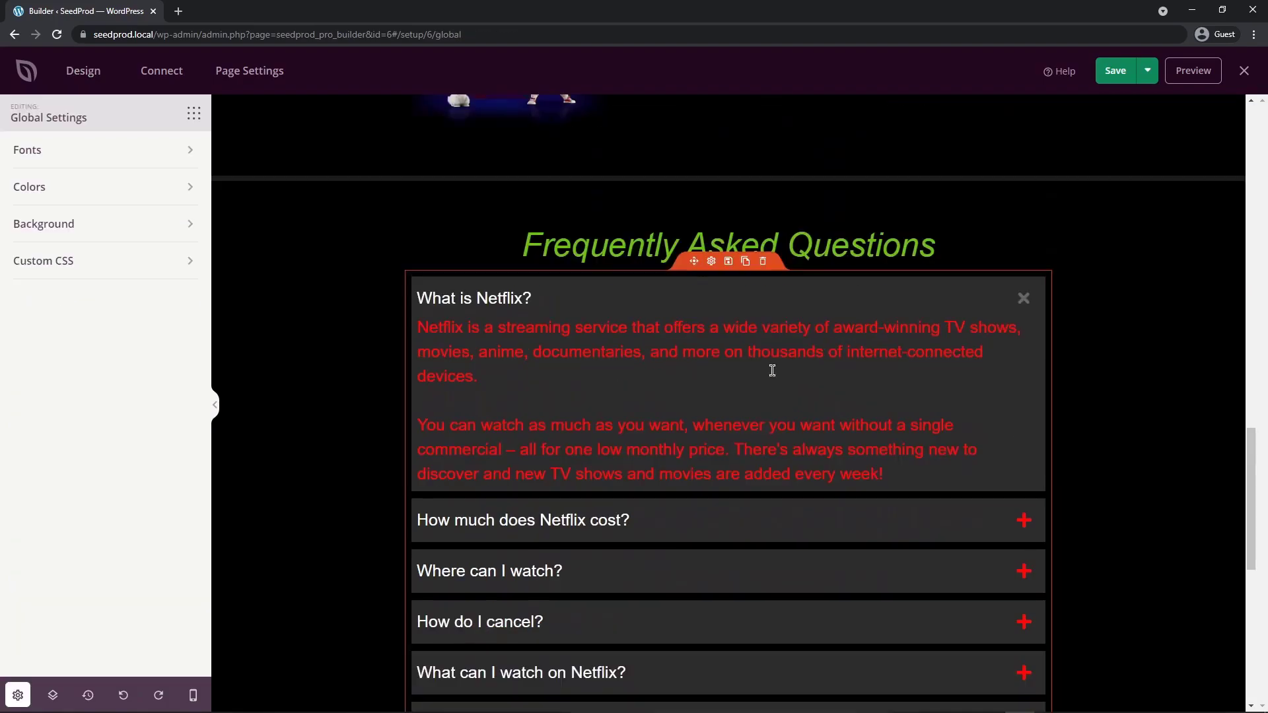
pyautogui.click(712, 231)
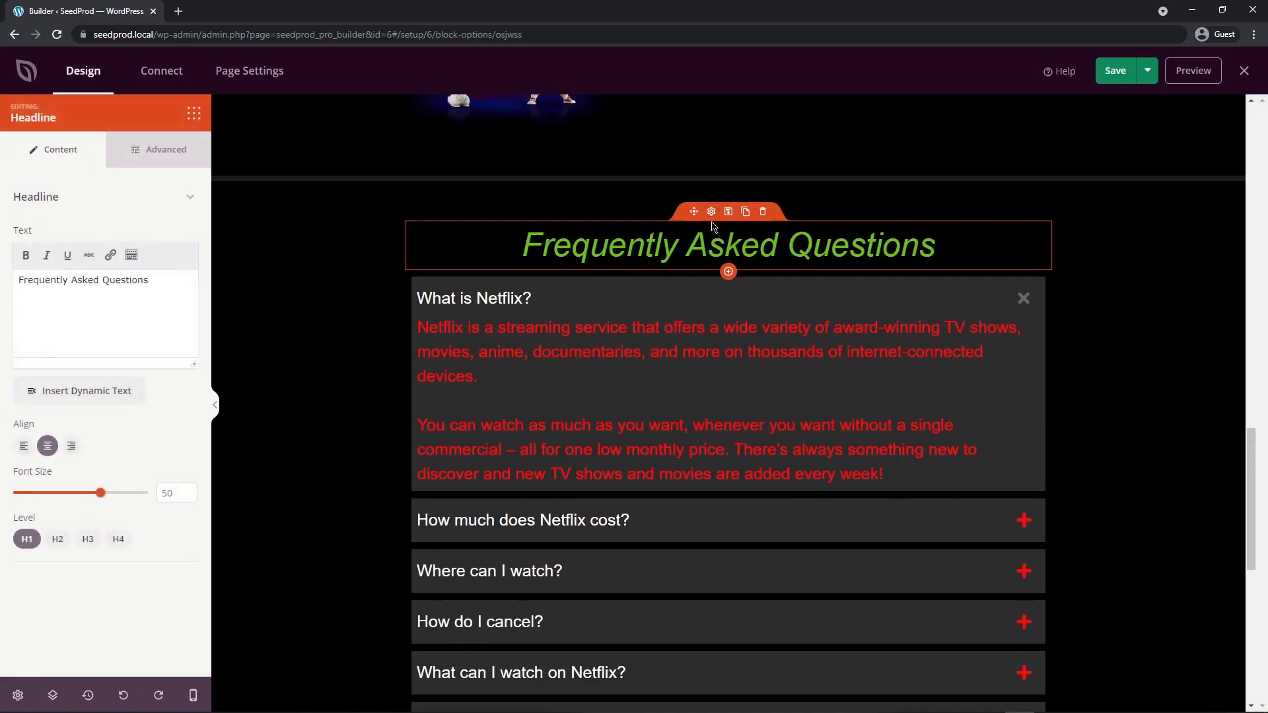
pyautogui.click(157, 153)
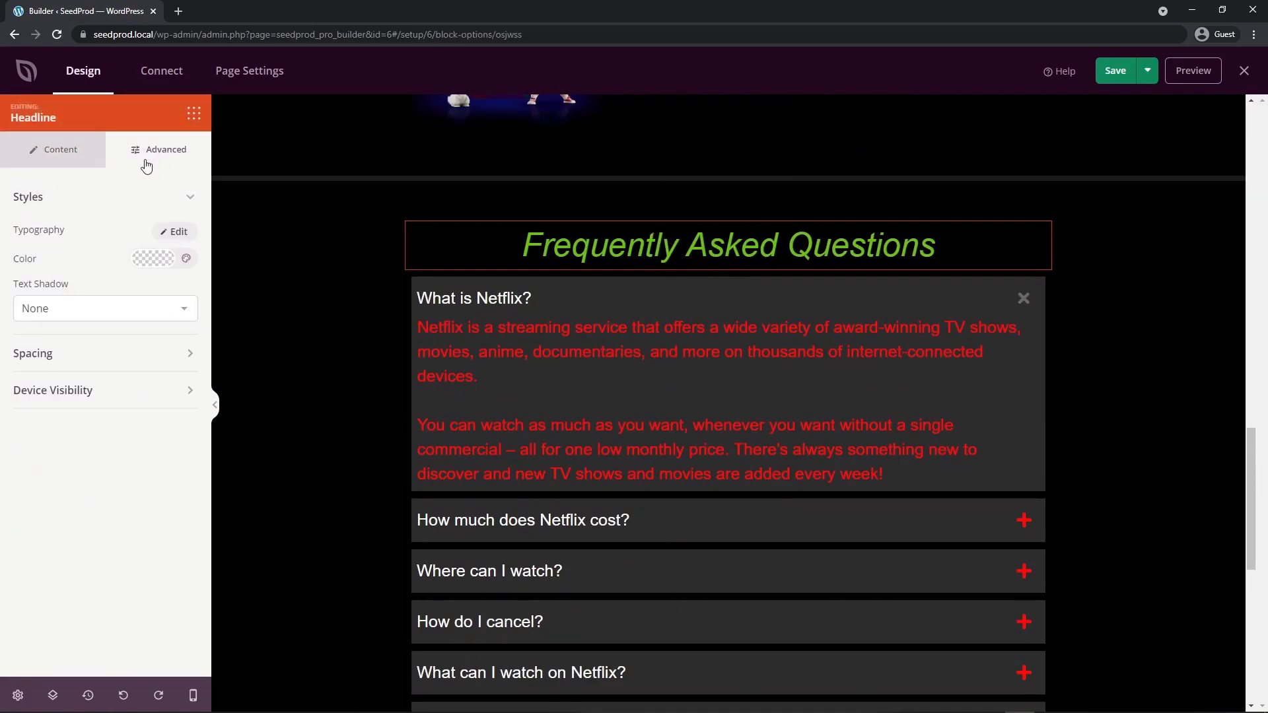
pyautogui.click(156, 258)
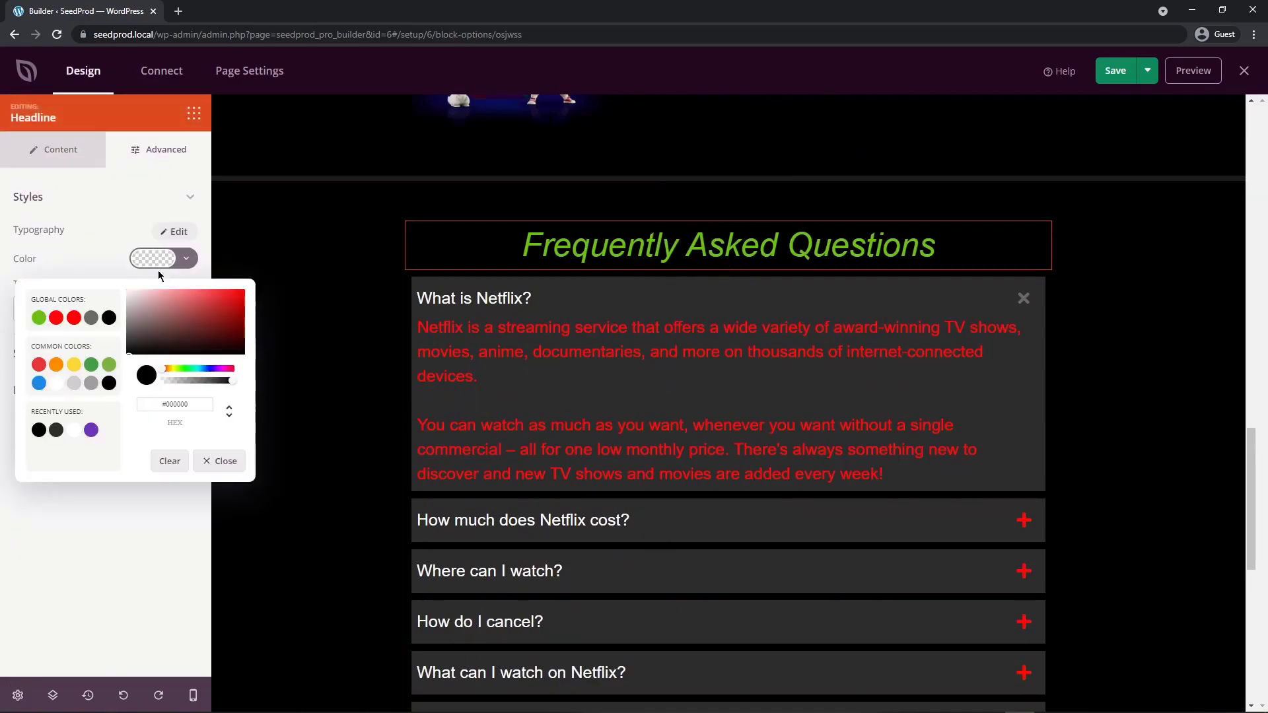
pyautogui.click(74, 318)
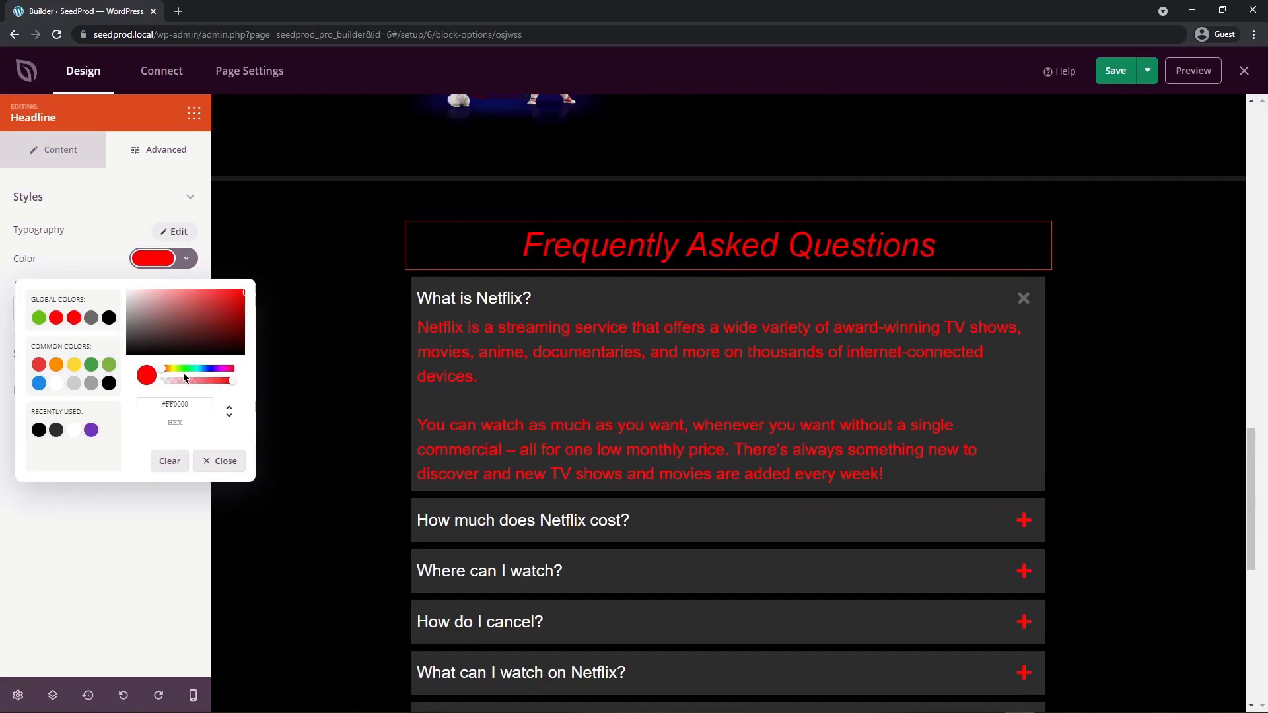
pyautogui.click(169, 461)
pyautogui.click(136, 512)
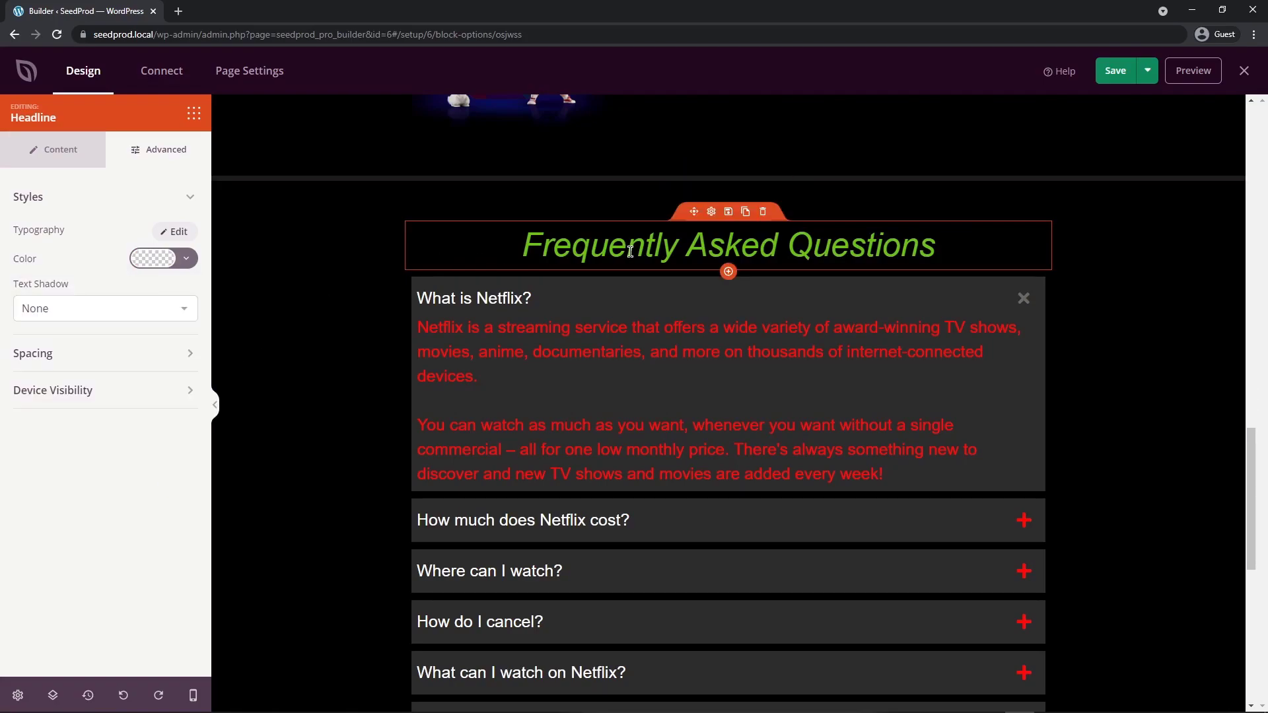
pyautogui.click(291, 294)
pyautogui.scroll(-8, 291, 295)
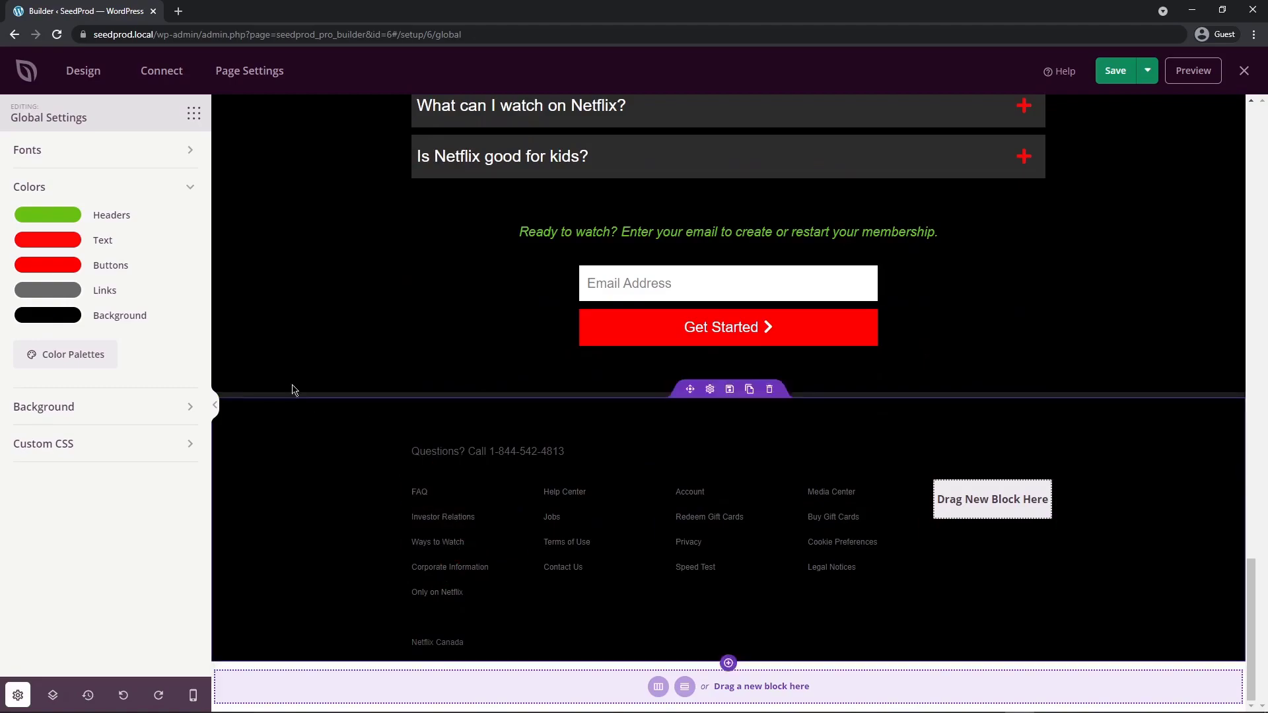
# Step: Set the Links colour to cyan and lighten the page background to near-white
pyautogui.click(58, 292)
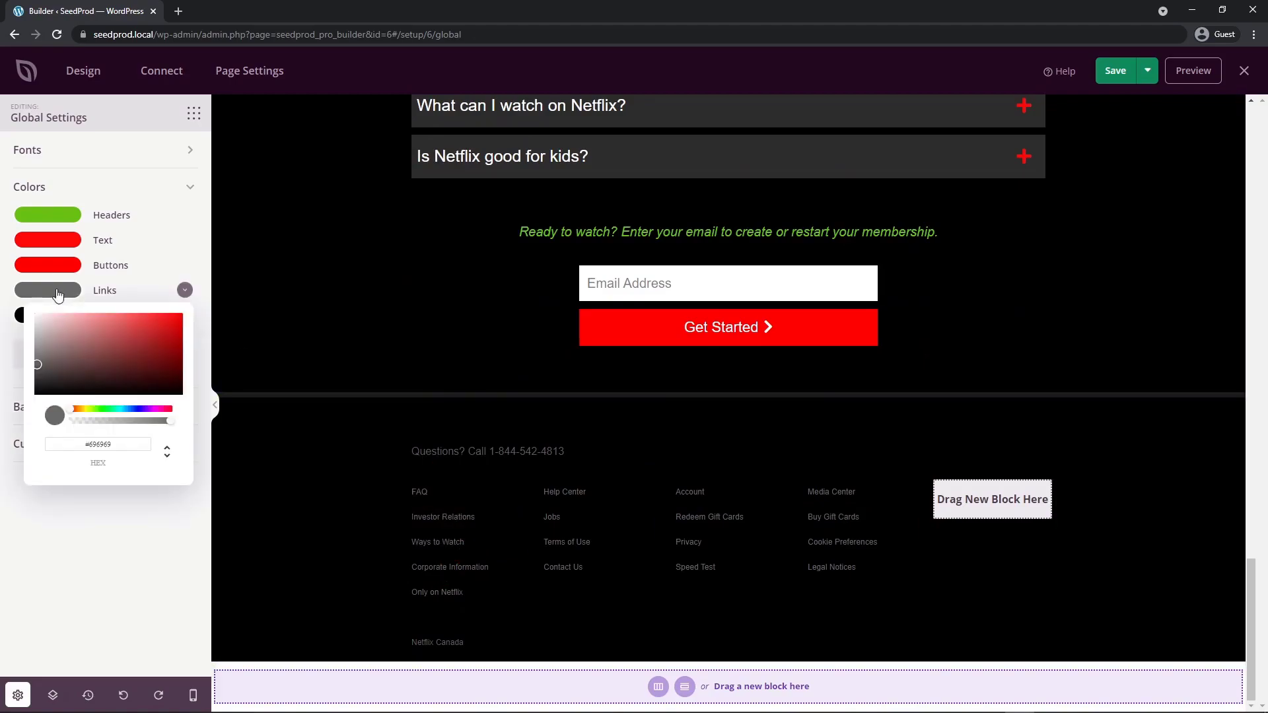
pyautogui.click(126, 410)
pyautogui.moveTo(102, 368); pyautogui.dragTo(182, 316)
pyautogui.click(190, 319)
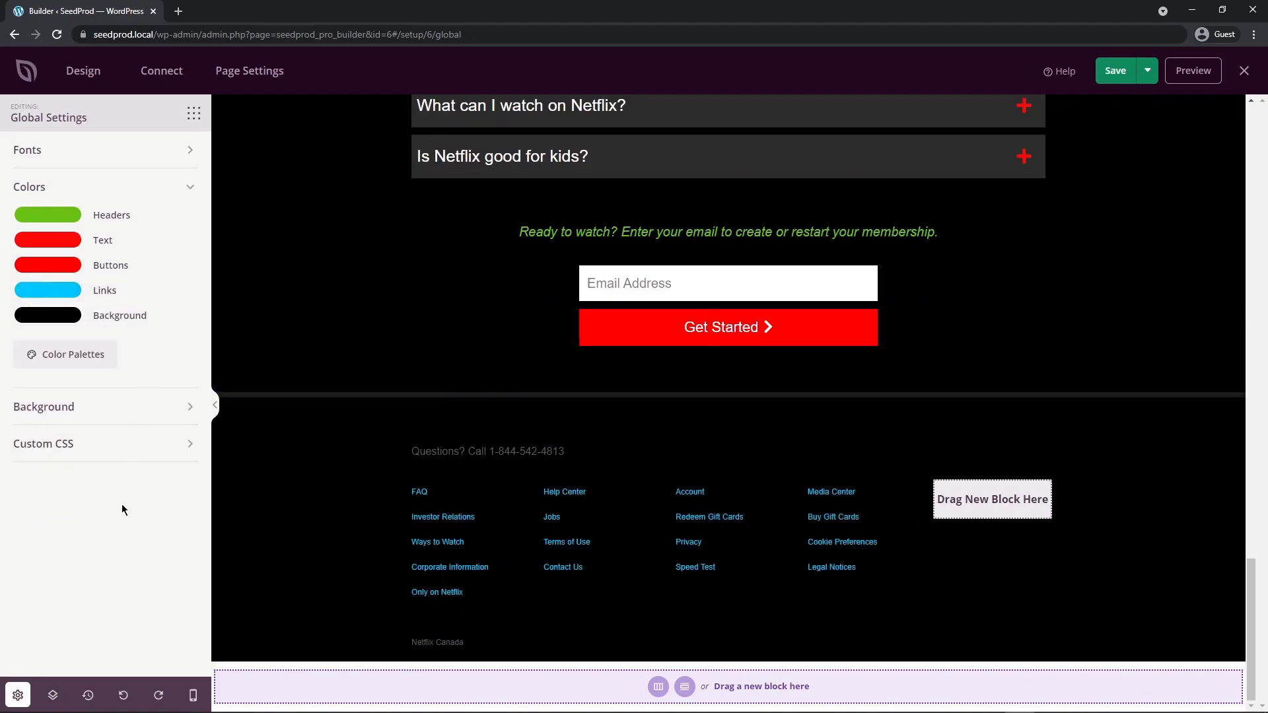
pyautogui.click(53, 317)
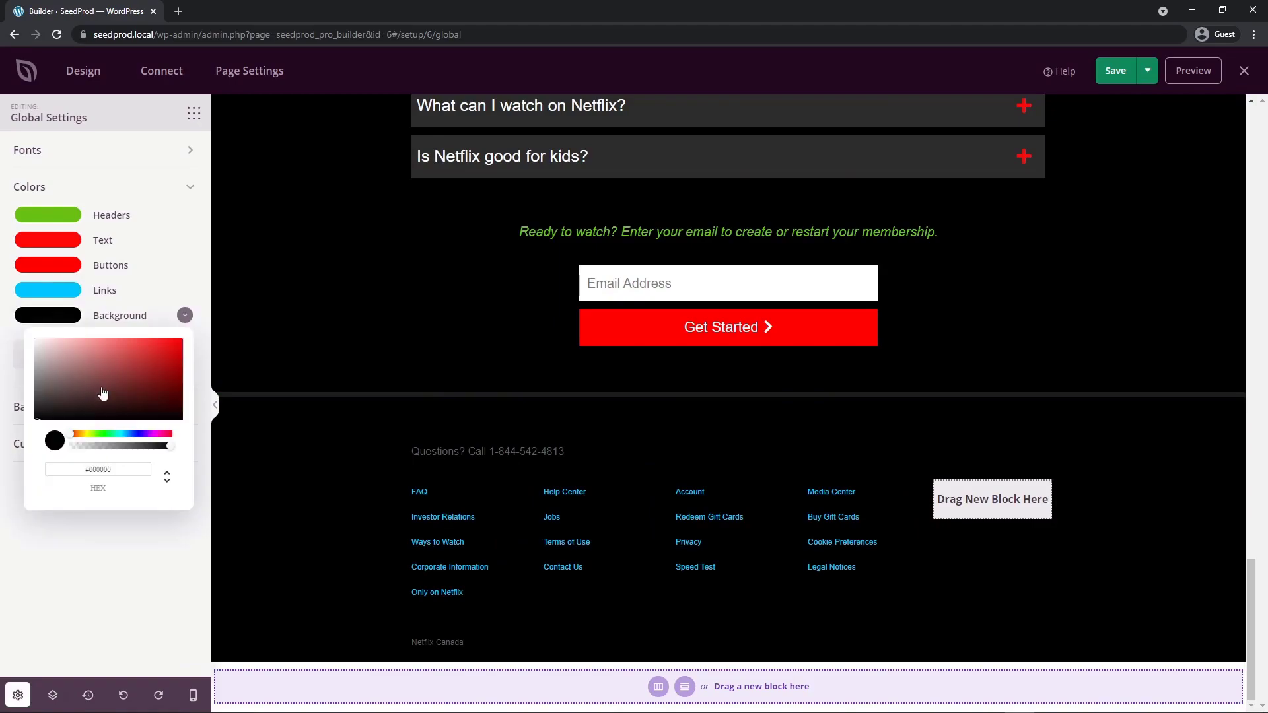
pyautogui.moveTo(103, 394); pyautogui.dragTo(36, 337)
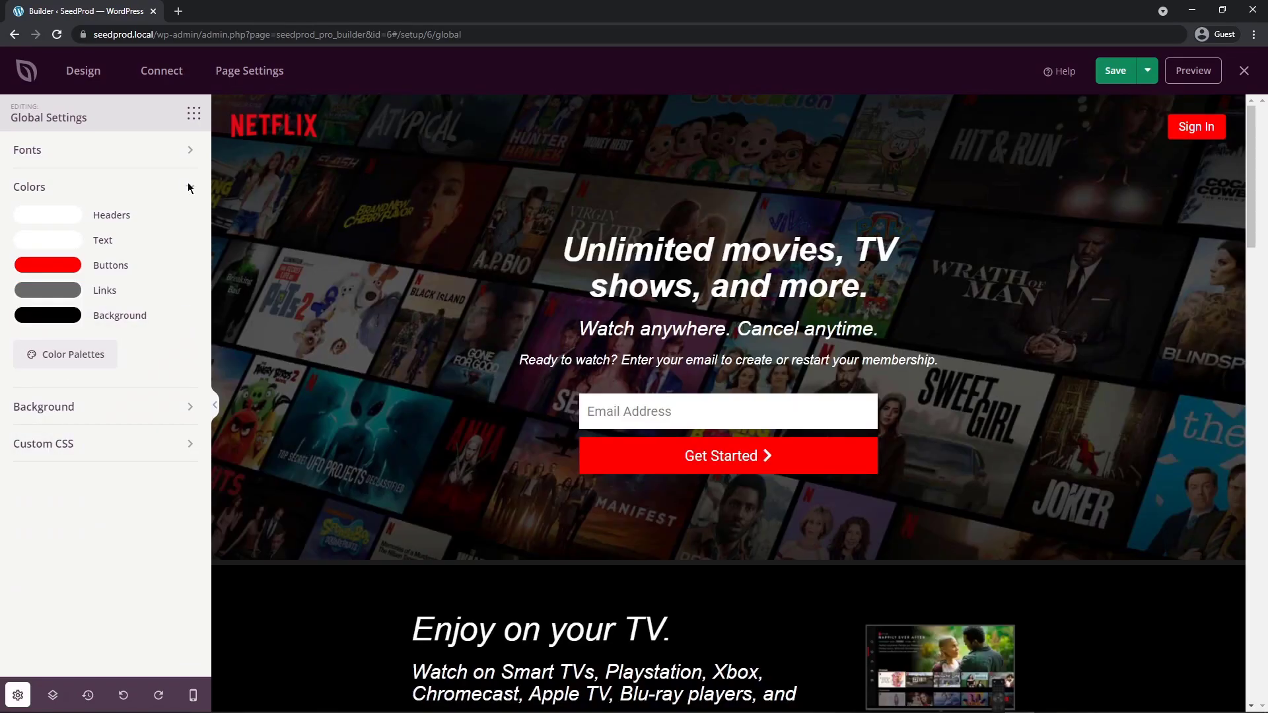
pyautogui.click(188, 187)
pyautogui.click(178, 228)
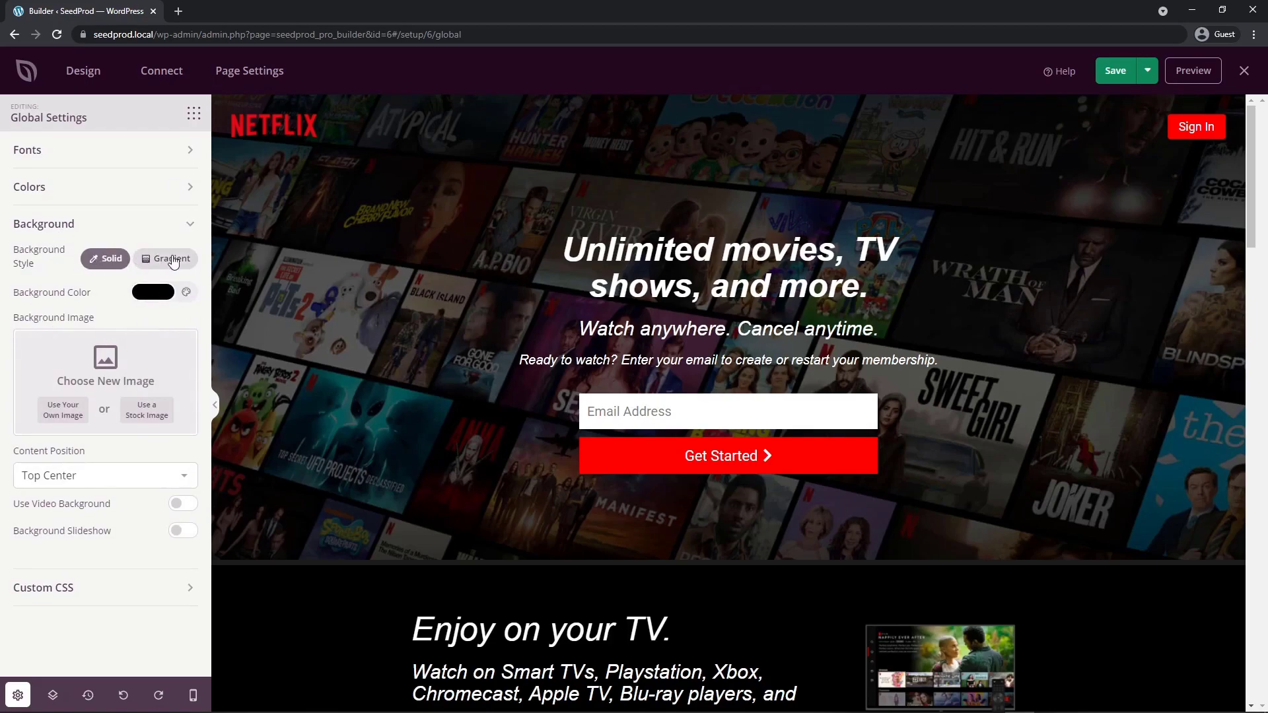
pyautogui.scroll(-3, 394, 387)
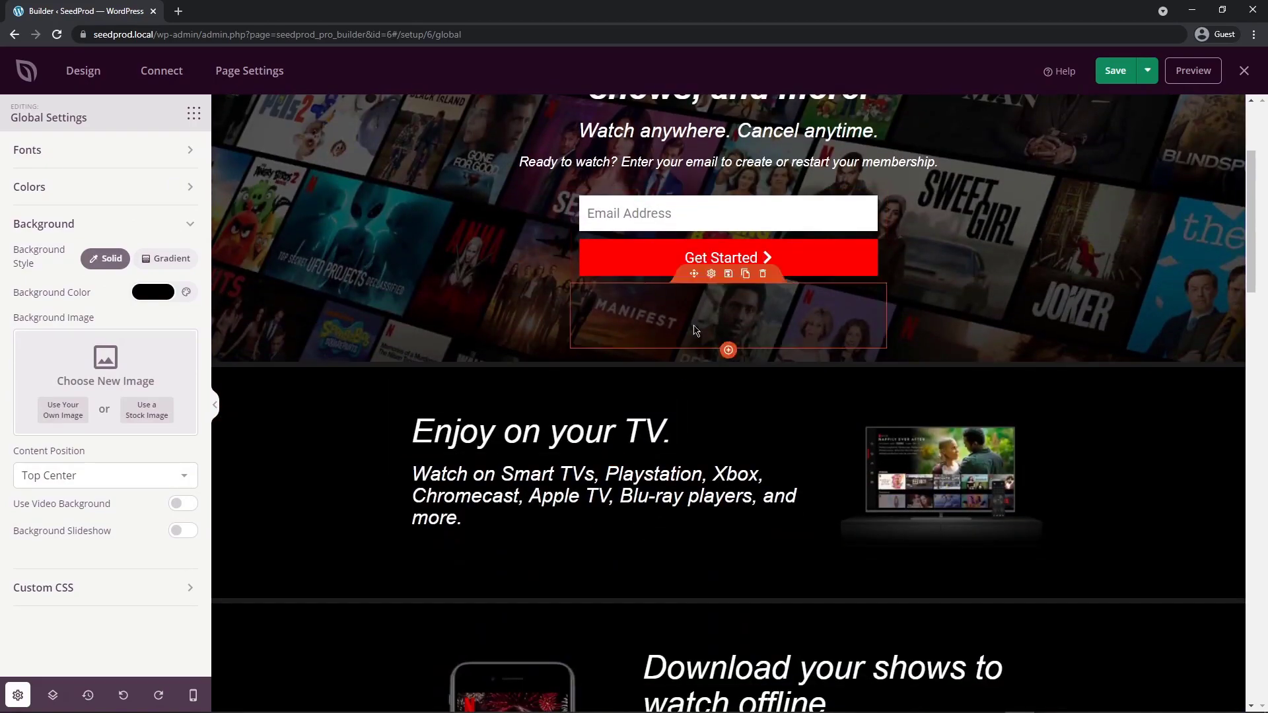
pyautogui.click(146, 294)
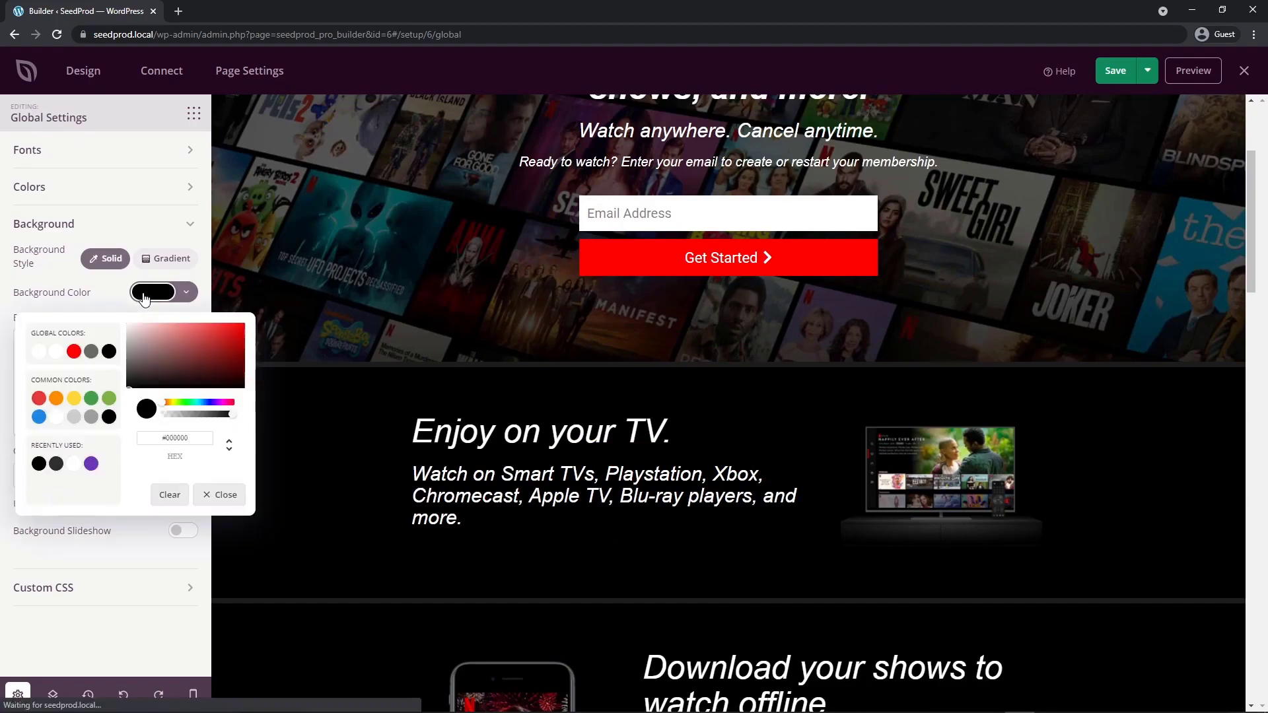
pyautogui.moveTo(136, 370); pyautogui.dragTo(167, 372)
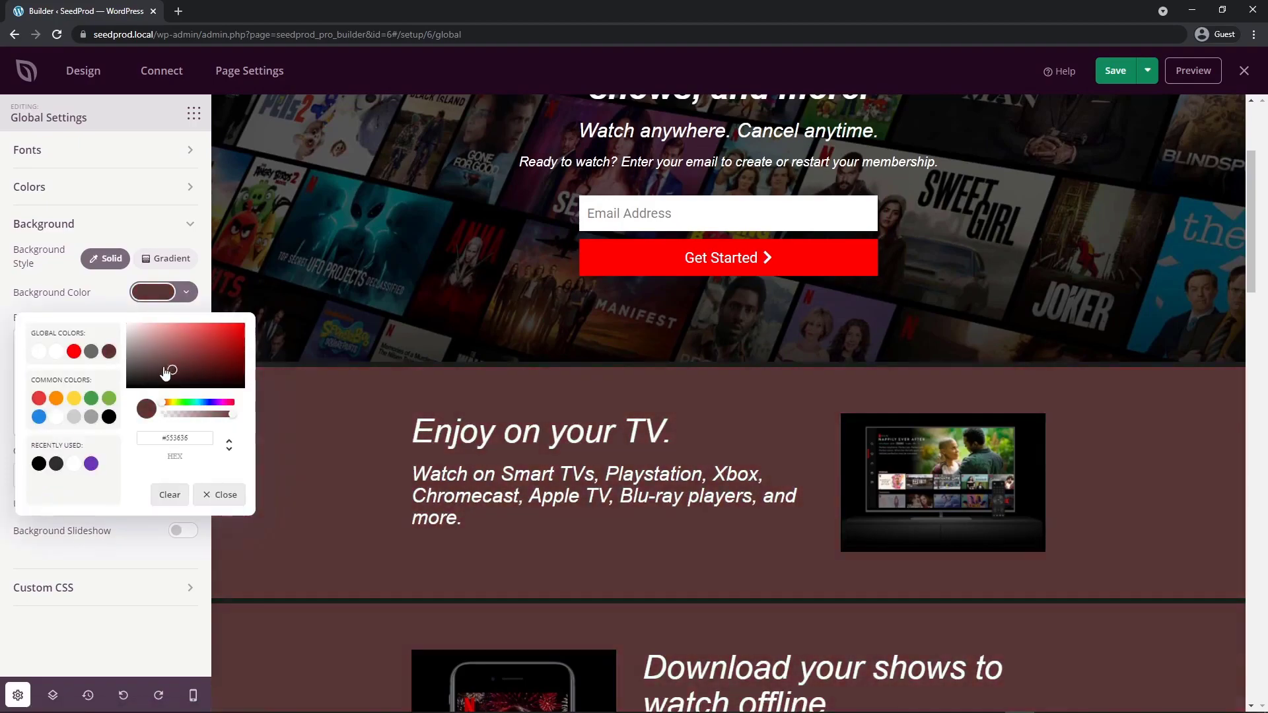
pyautogui.click(108, 417)
pyautogui.click(79, 291)
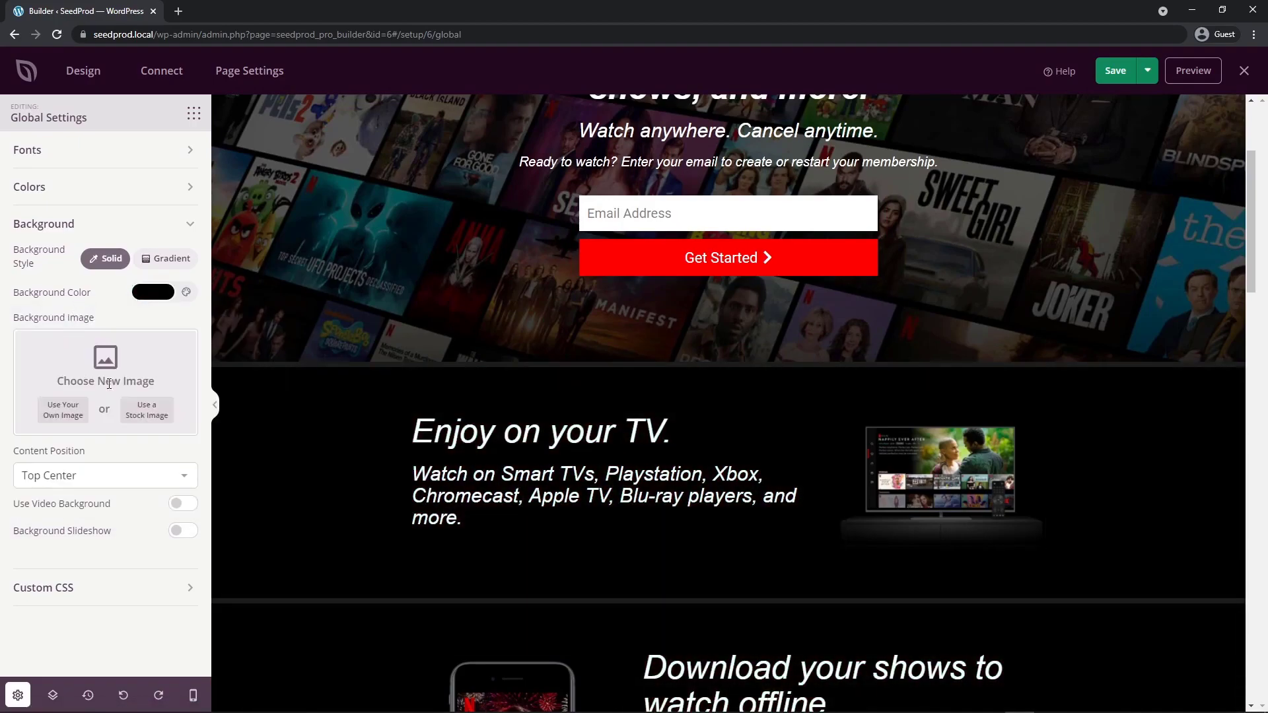
pyautogui.scroll(-5, 333, 424)
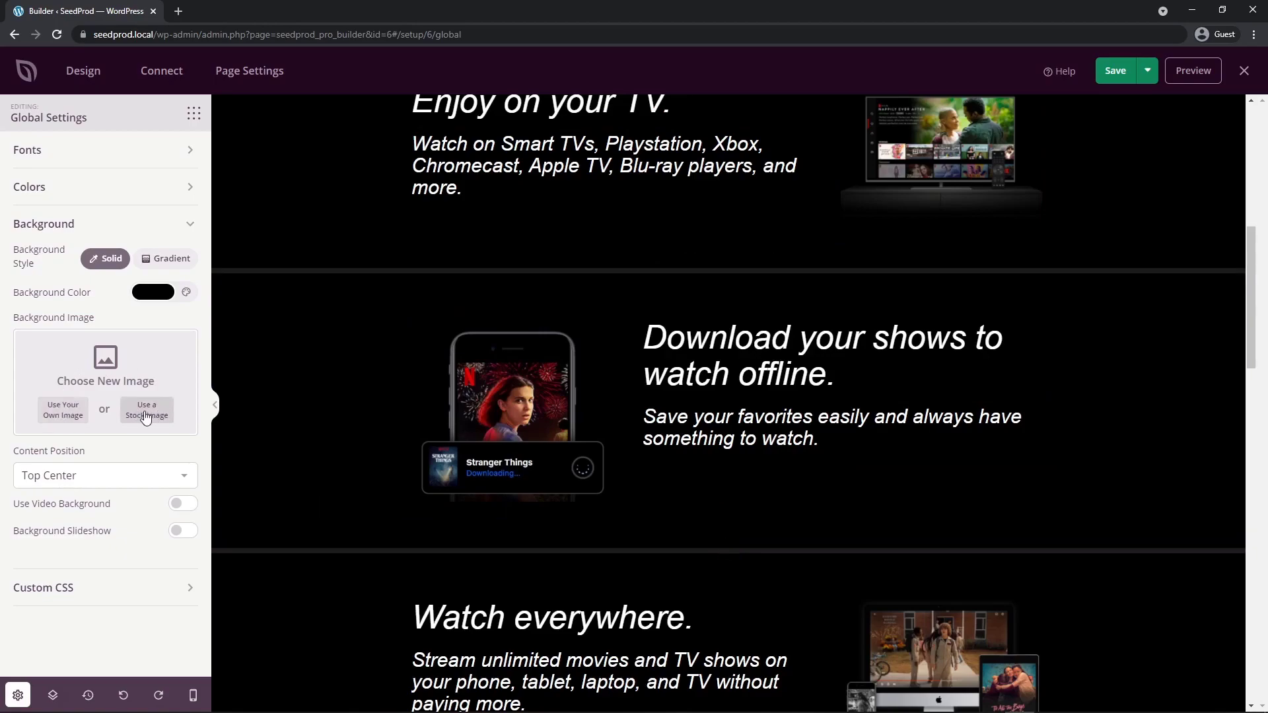
pyautogui.click(186, 479)
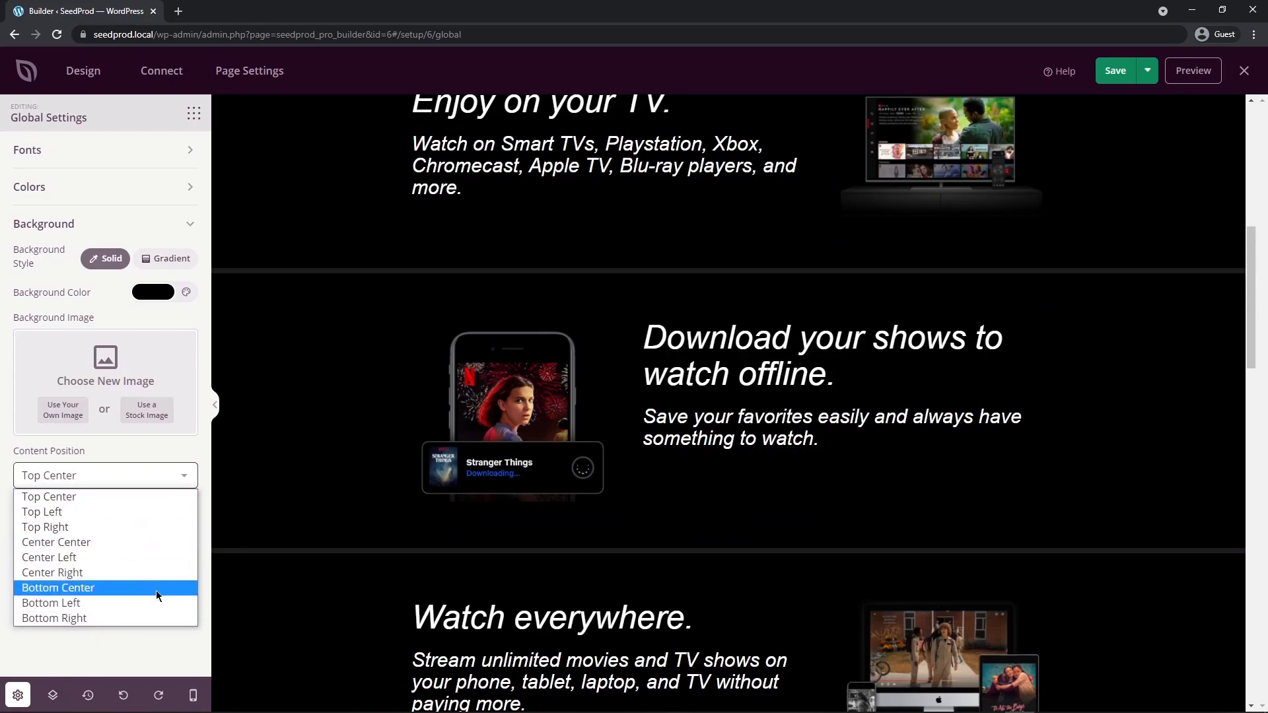
pyautogui.click(140, 443)
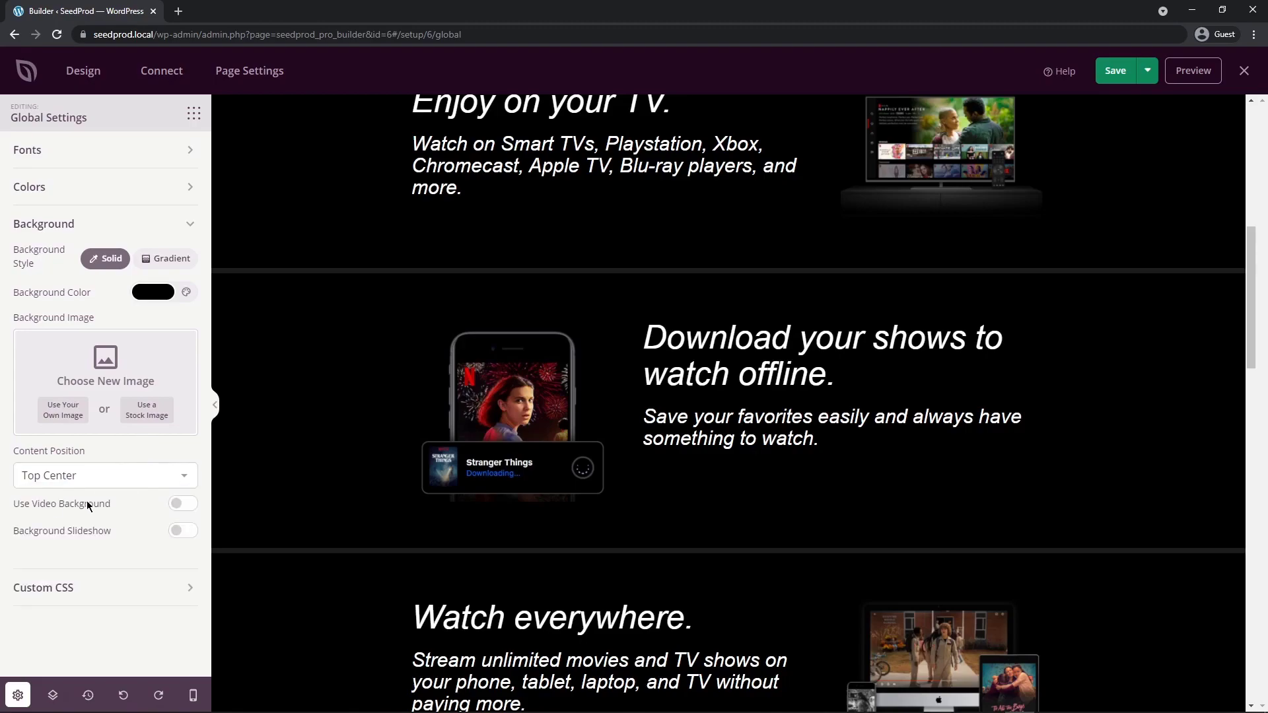
# Step: Switch Use Video Background and Background Slideshow on then off, and collapse Background
pyautogui.click(184, 506)
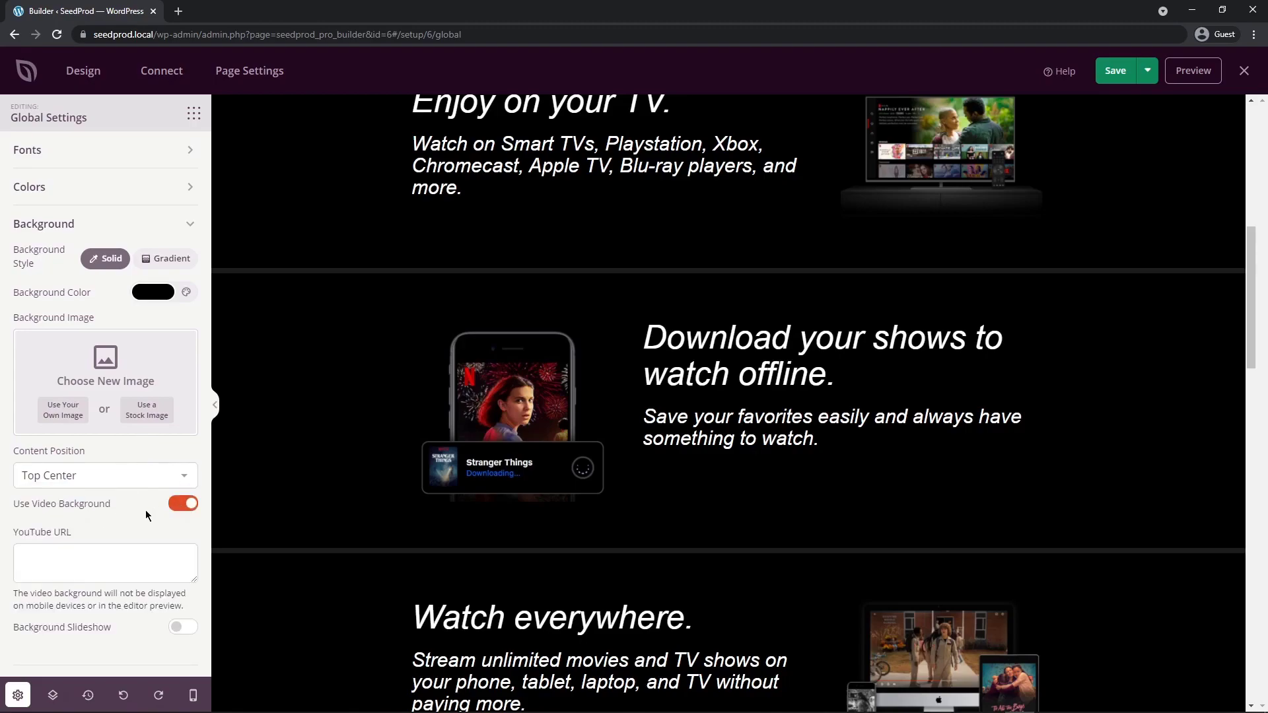
pyautogui.scroll(-1, 118, 508)
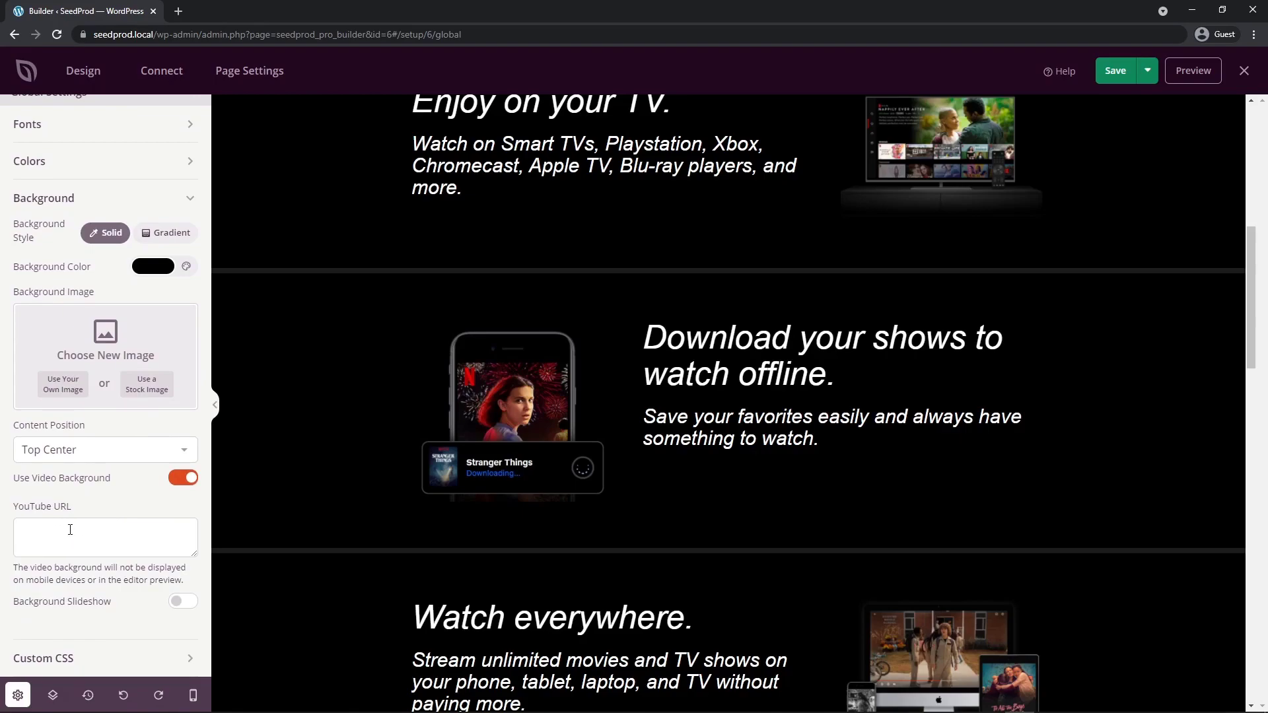
pyautogui.hotkey('ctrl', 'z')
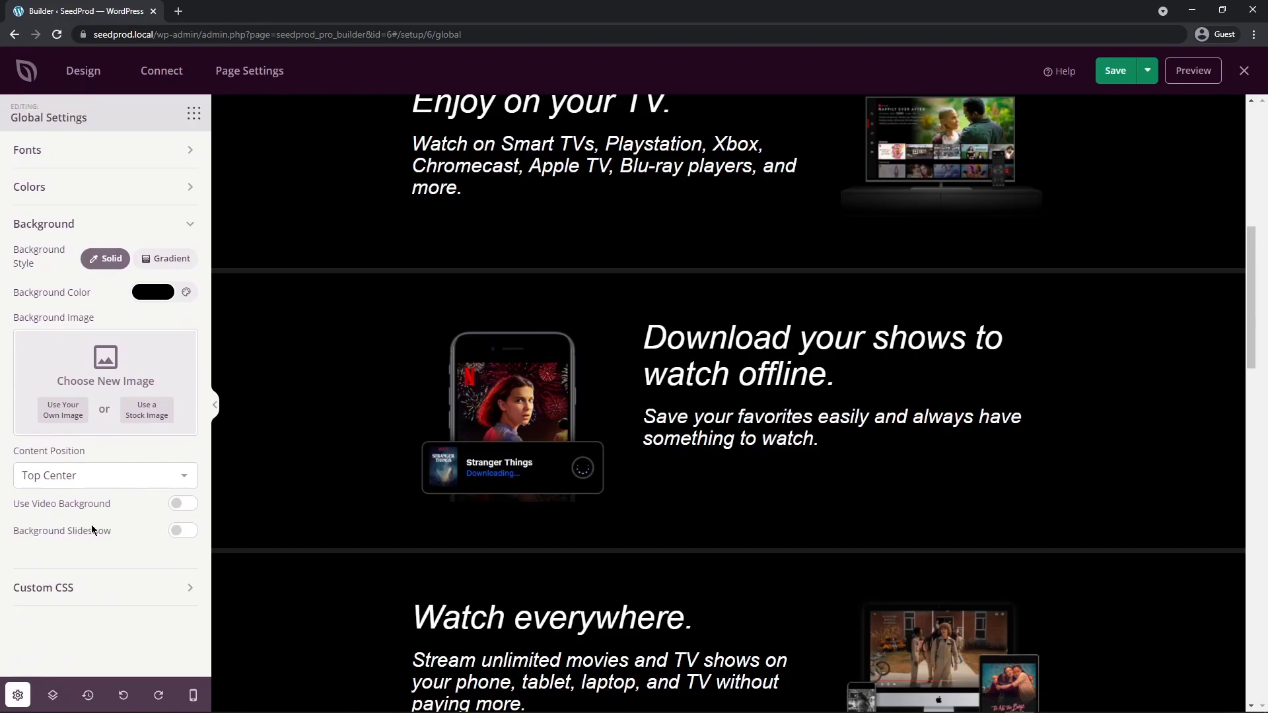
pyautogui.click(183, 530)
pyautogui.scroll(-2, 175, 489)
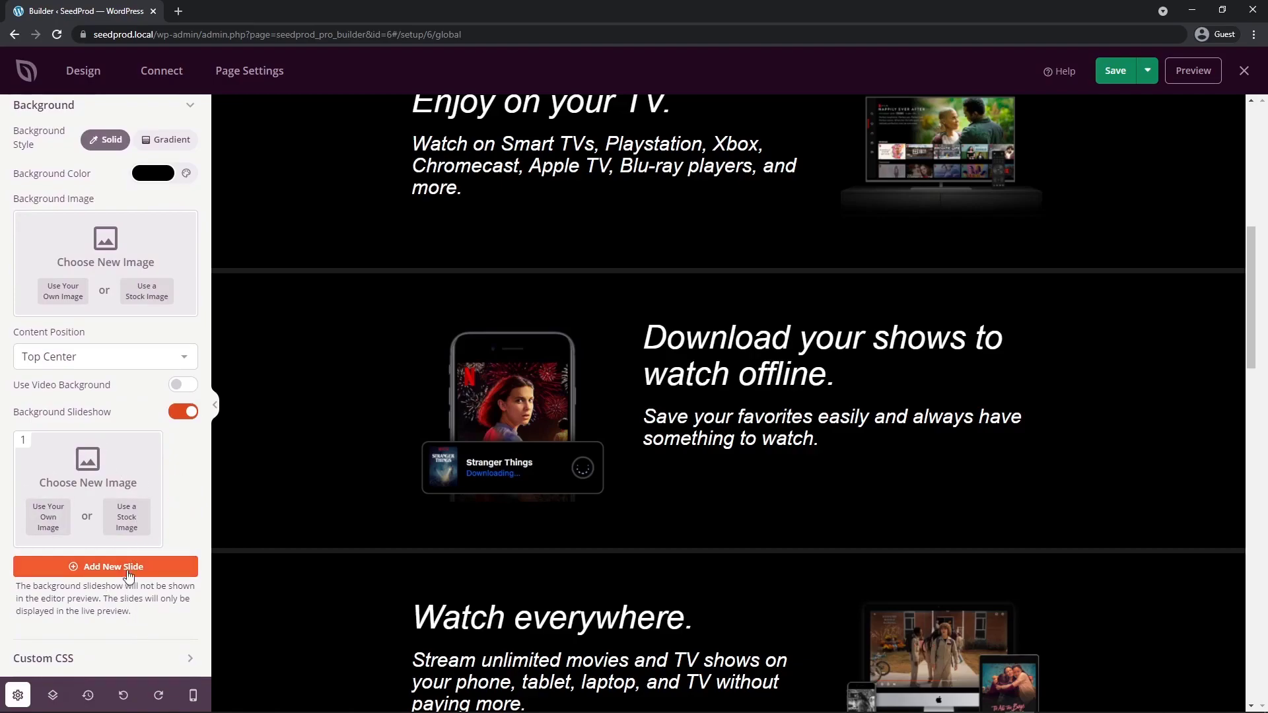
pyautogui.click(183, 411)
pyautogui.click(192, 225)
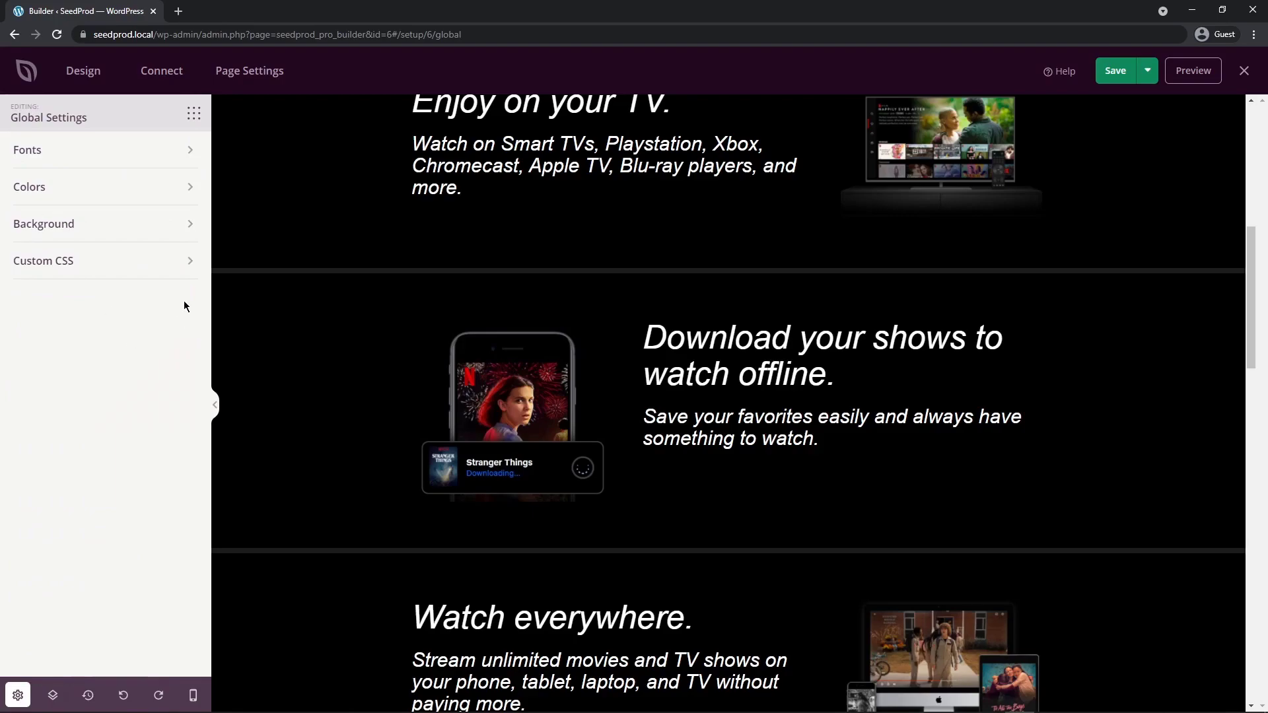
# Step: Expand Custom CSS, try the expanded editor, then open the hero headline block's settings
pyautogui.click(187, 264)
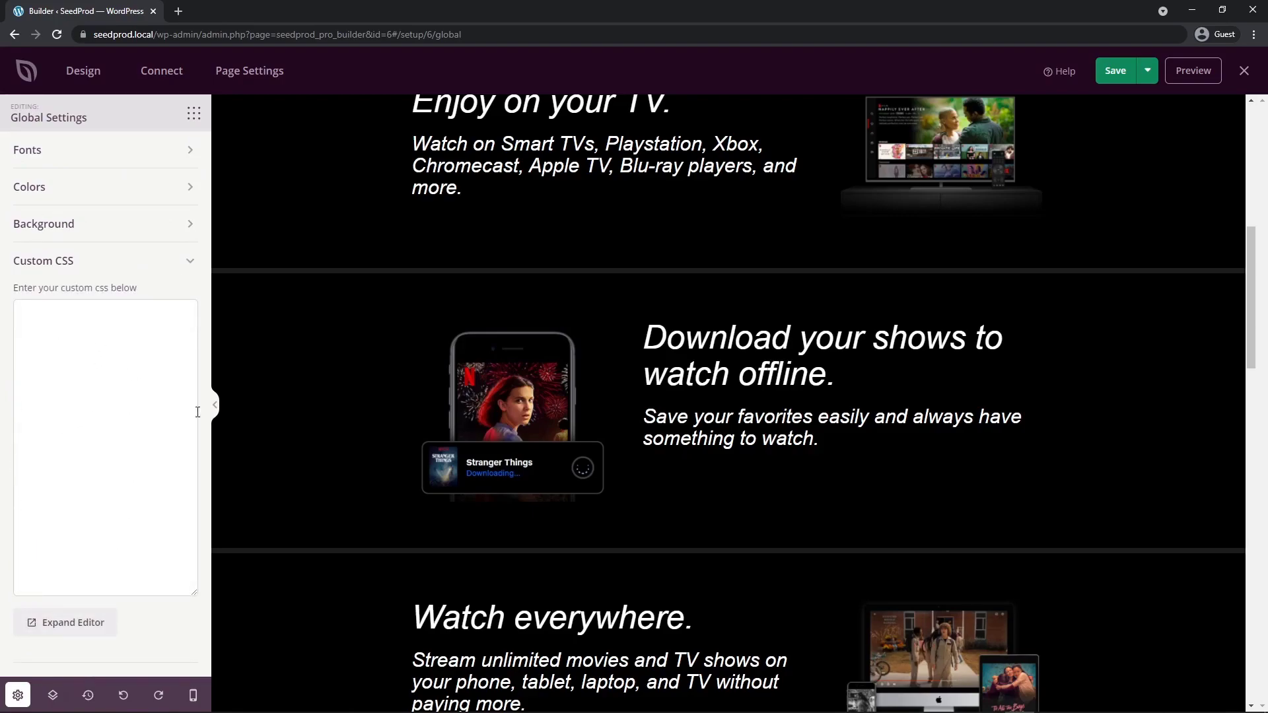
pyautogui.scroll(8, 376, 455)
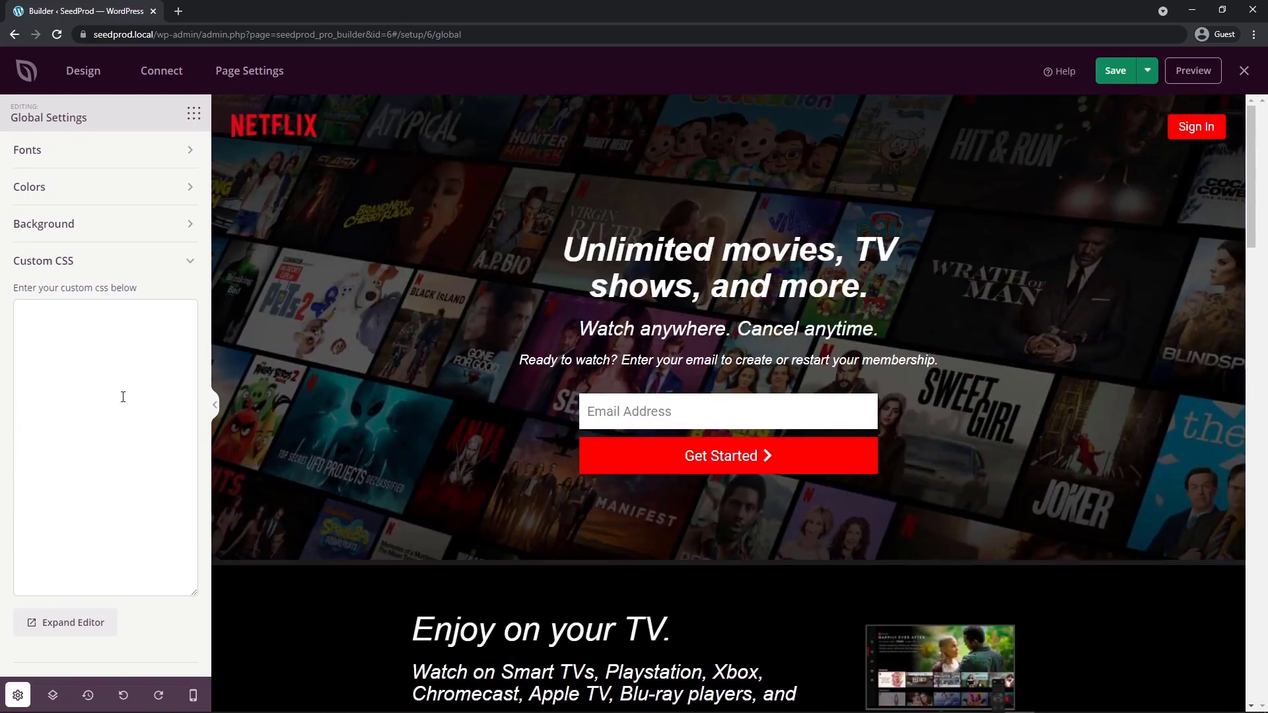
pyautogui.click(68, 628)
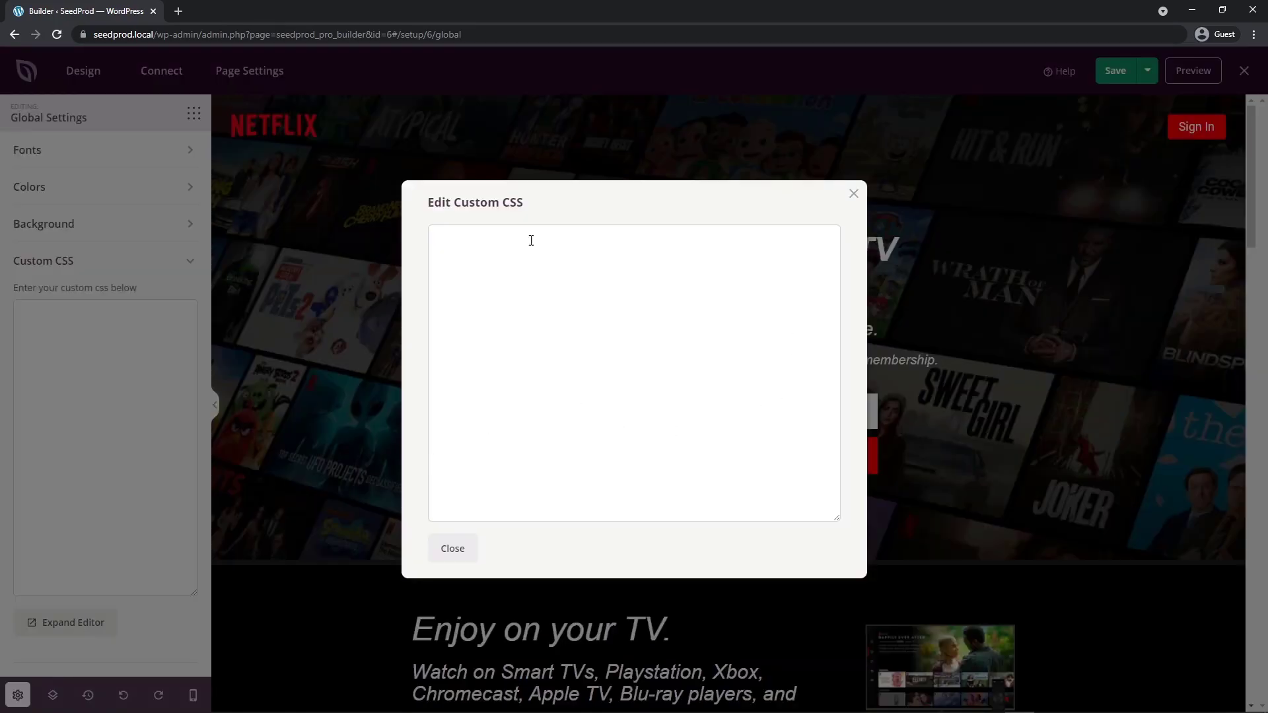
pyautogui.click(566, 277)
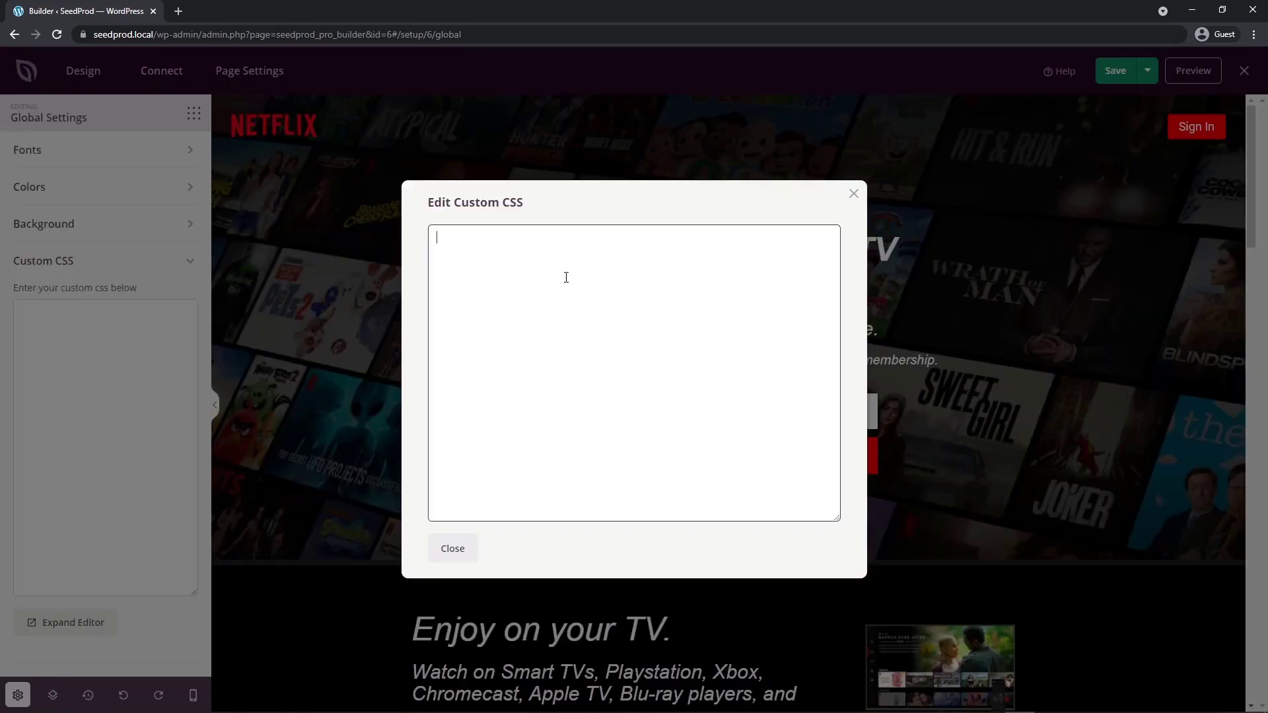
pyautogui.click(854, 193)
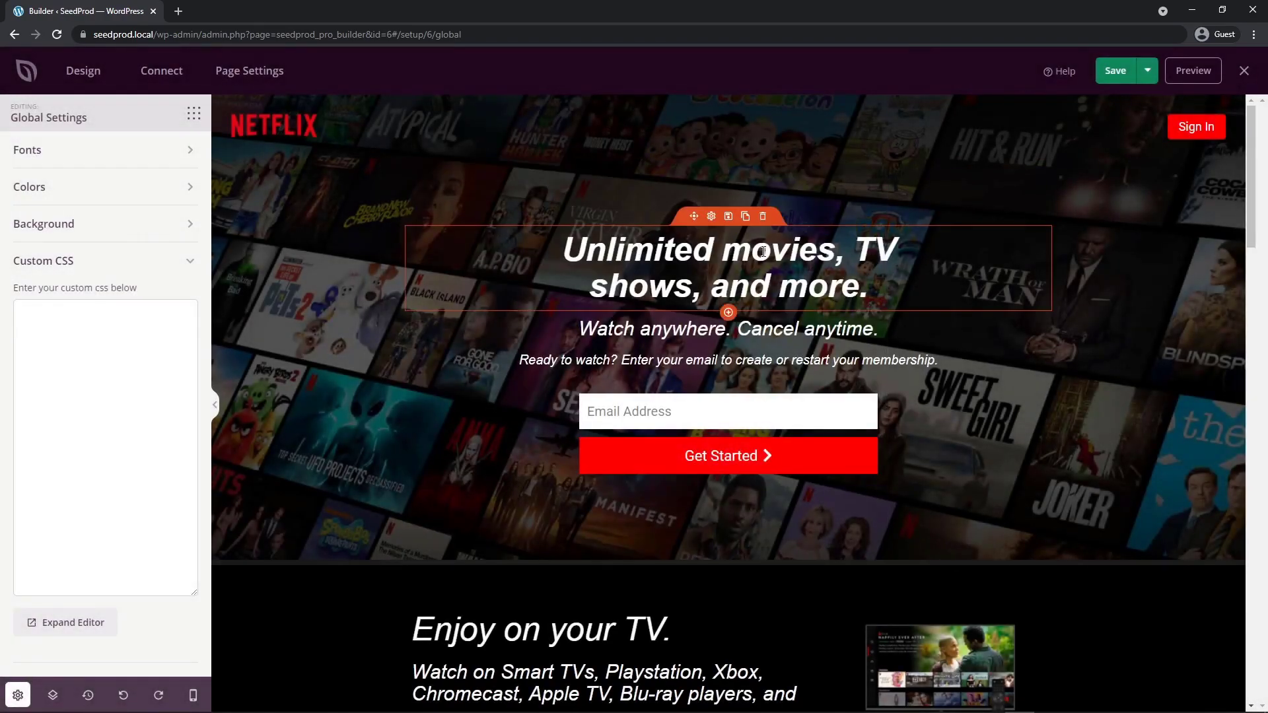
pyautogui.click(712, 218)
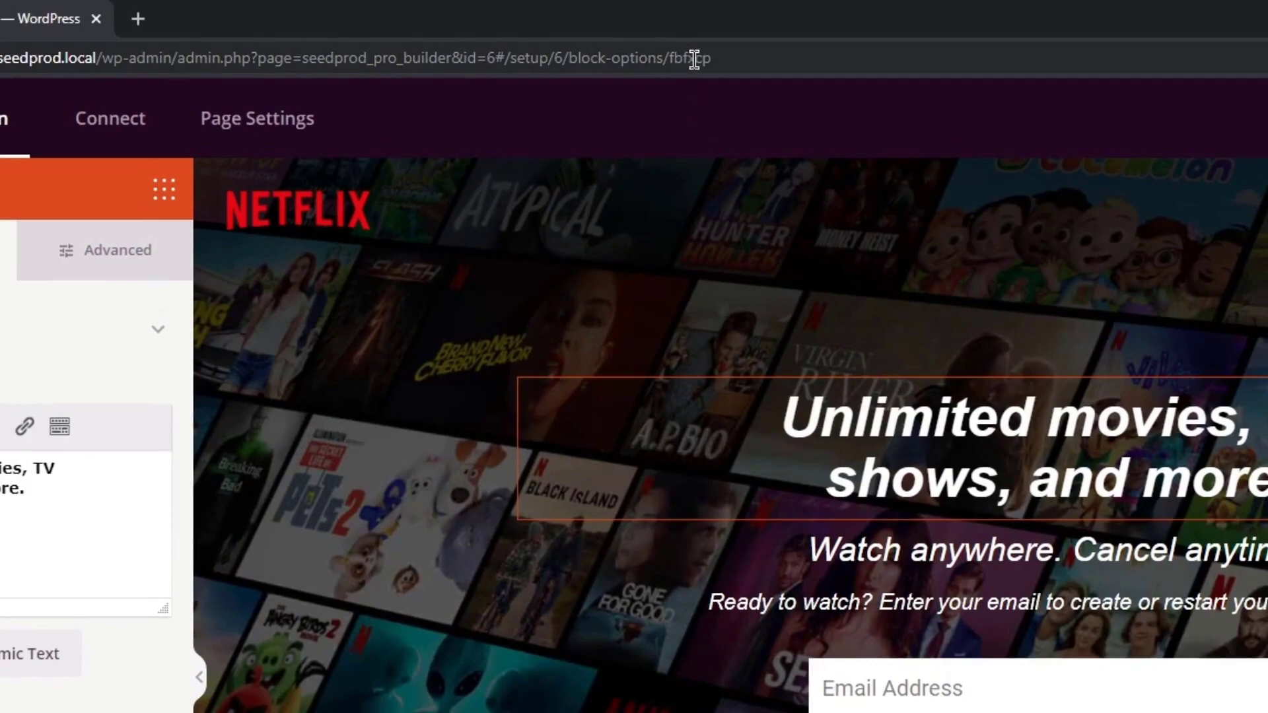
# Step: Copy the headline's block ID fbfxcp from the URL
pyautogui.doubleClick(694, 59)
pyautogui.rightClick(740, 58)
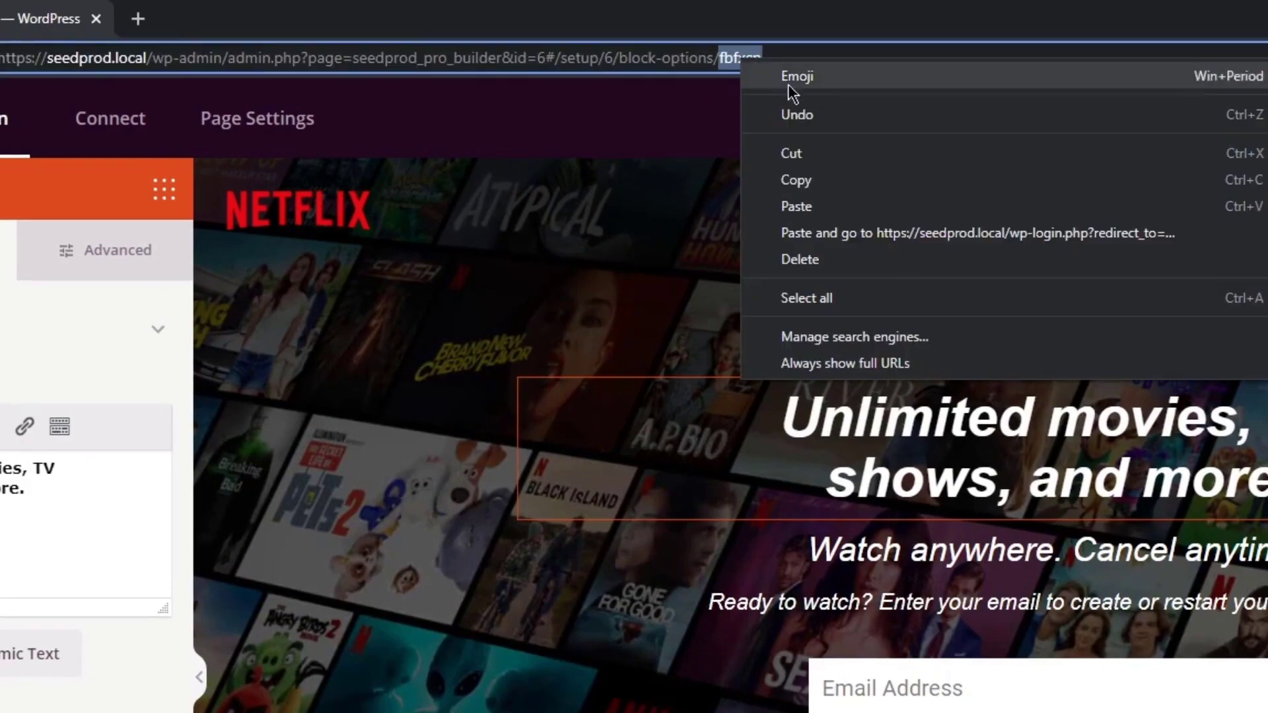
pyautogui.click(786, 178)
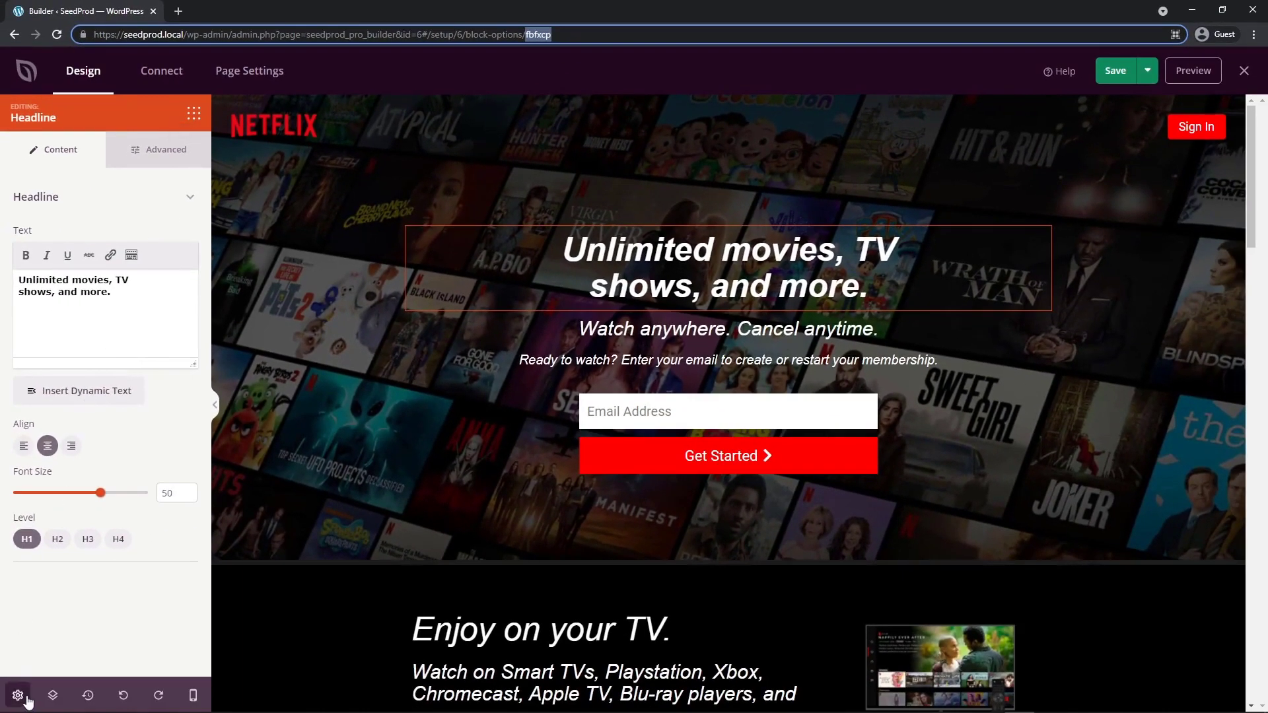
# Step: In Global Settings, start an empty #sp-fbfxcp { } rule in the Custom CSS box
pyautogui.click(17, 695)
pyautogui.click(71, 261)
pyautogui.click(73, 317)
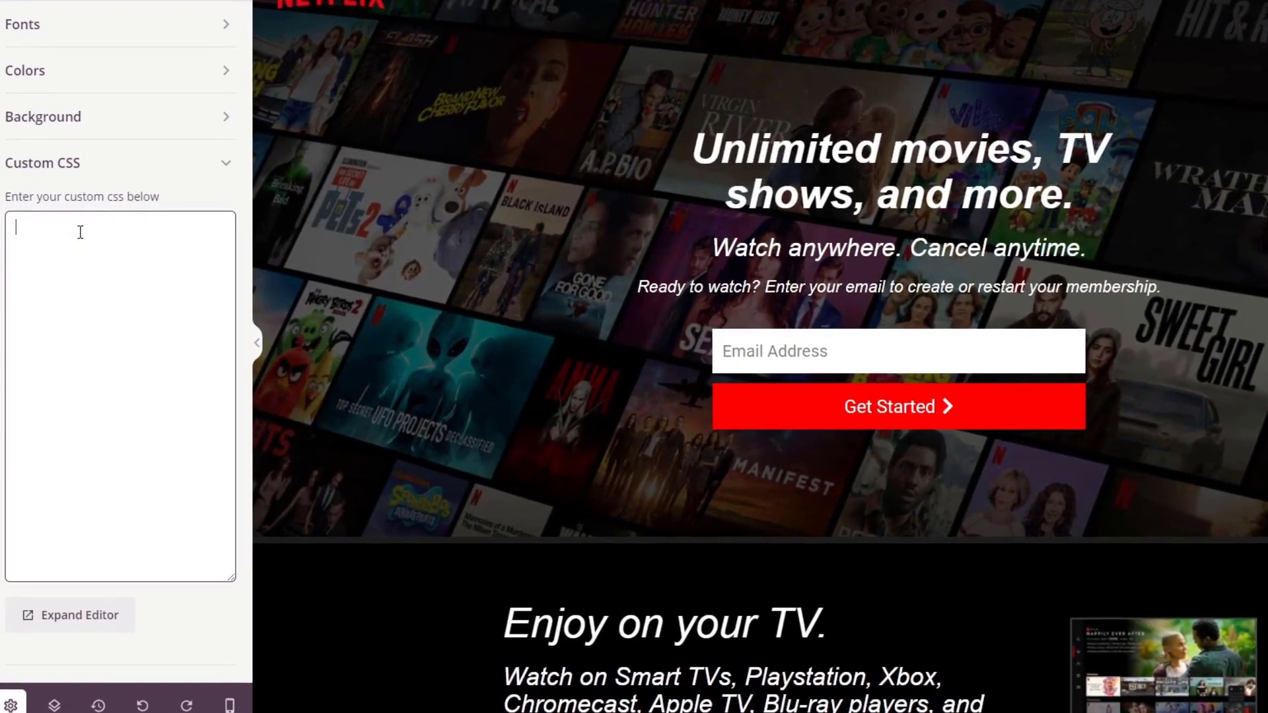
pyautogui.write('#sp-fbfxcp')
pyautogui.write('{')
pyautogui.press('Return')
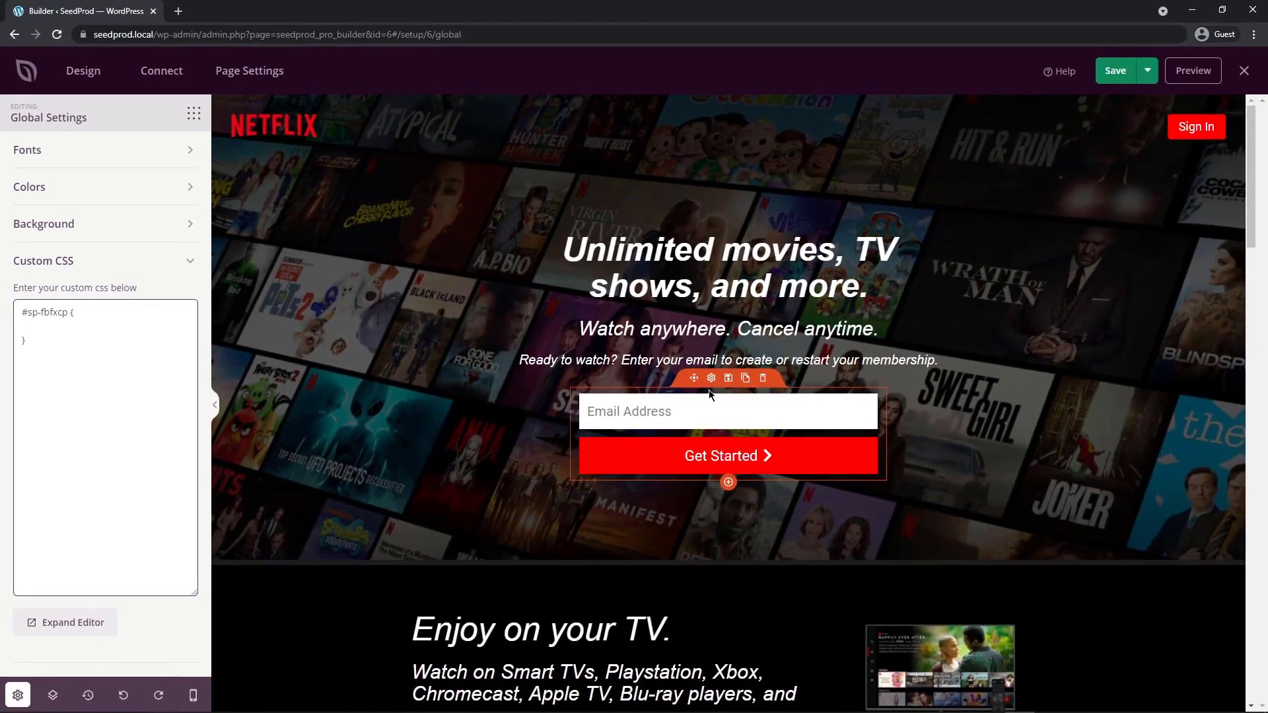
# Step: Open the Netflix logo image block's Image settings, showing its 130 px width
pyautogui.click(712, 382)
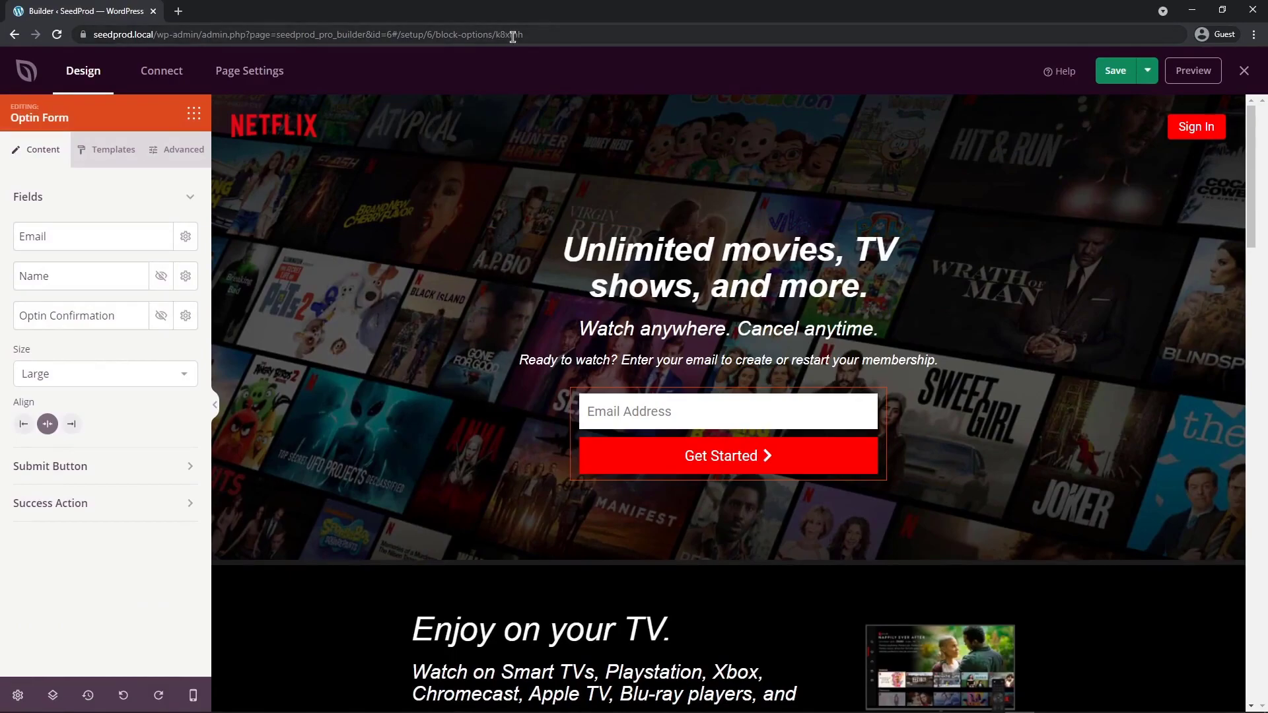
pyautogui.click(305, 129)
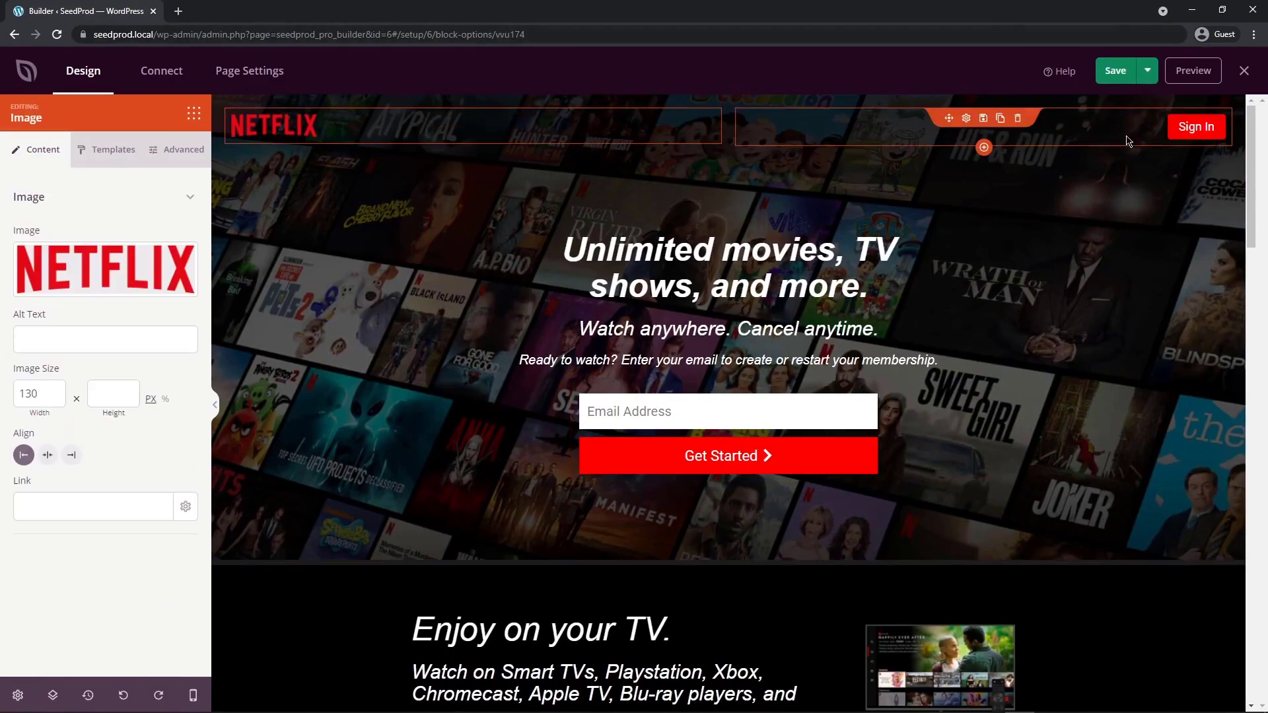